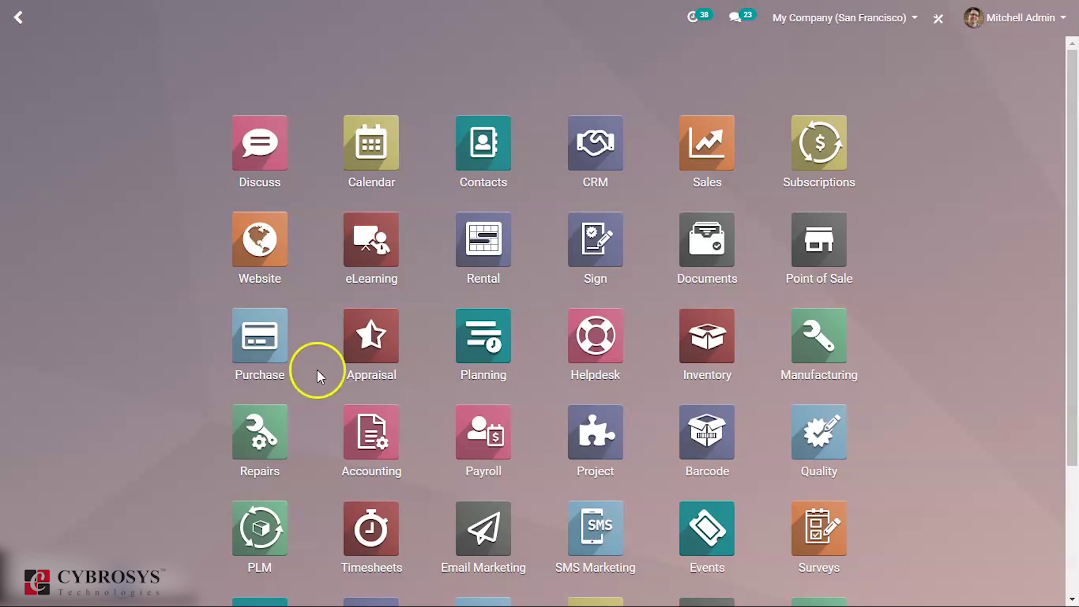
- In Contacts, create an individual contact with the person's name and state Aveiro (PT), then save it
{"action": "left_click", "coordinate": [478, 174]}
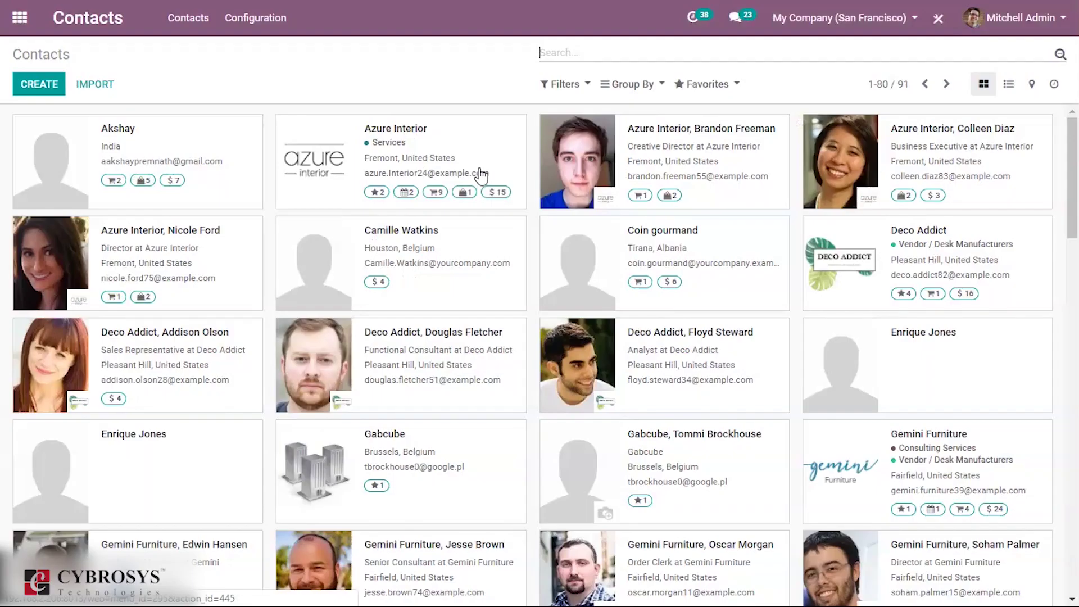
{"action": "left_click", "coordinate": [35, 90]}
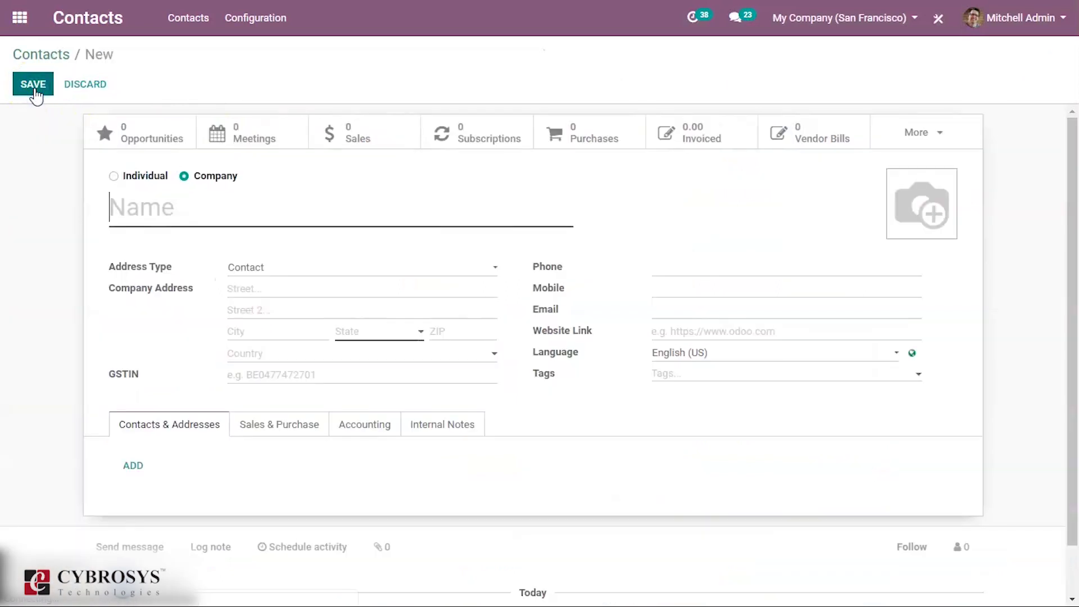
{"action": "left_click", "coordinate": [114, 178]}
{"action": "left_click", "coordinate": [138, 216]}
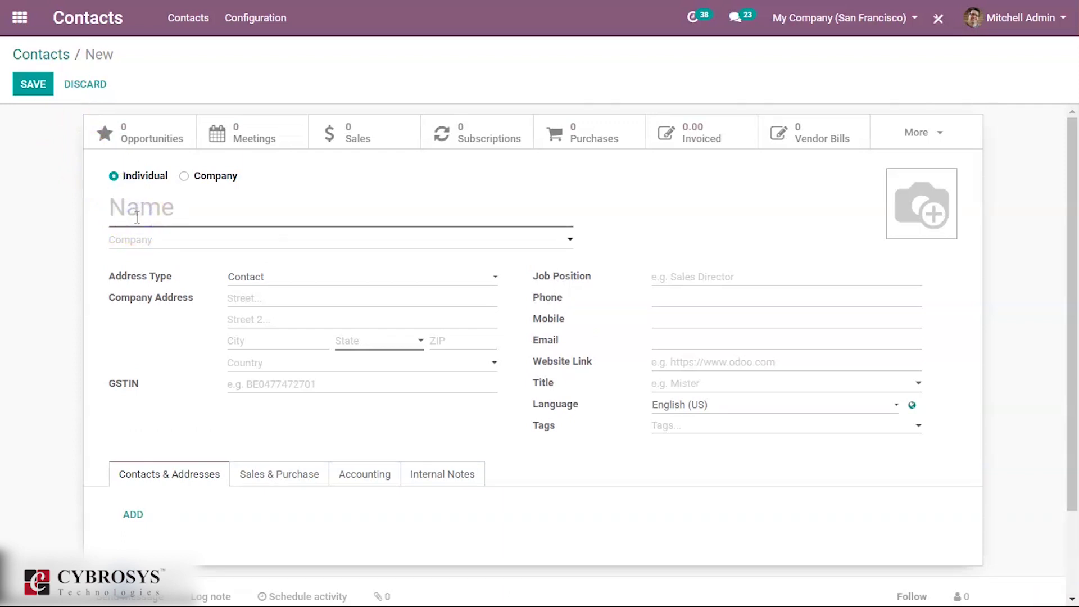
{"action": "type", "text": "San"}
{"action": "left_click", "coordinate": [149, 242]}
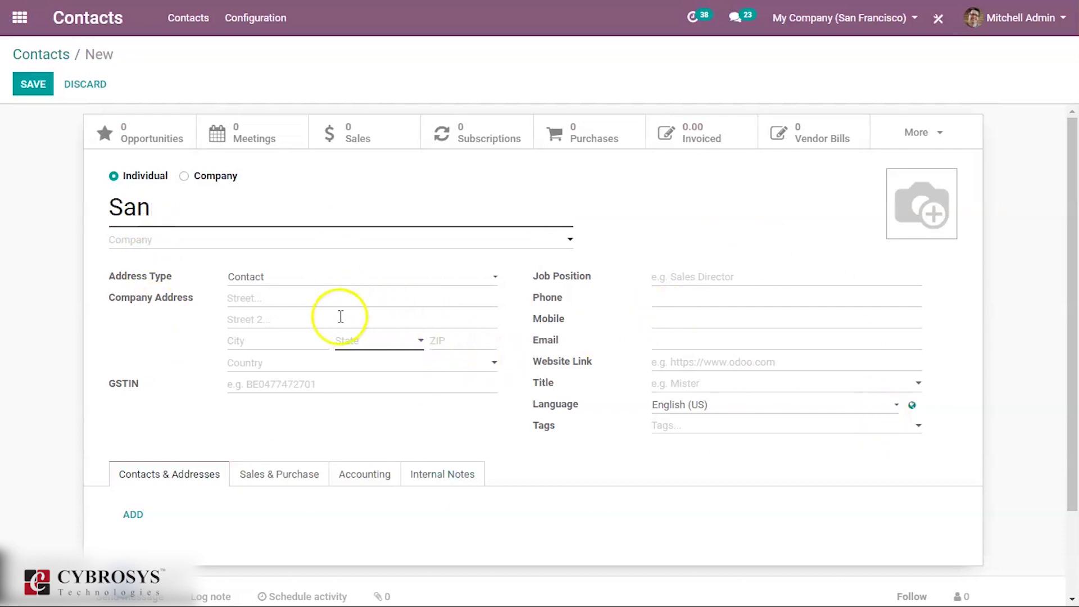
{"action": "left_click", "coordinate": [344, 351]}
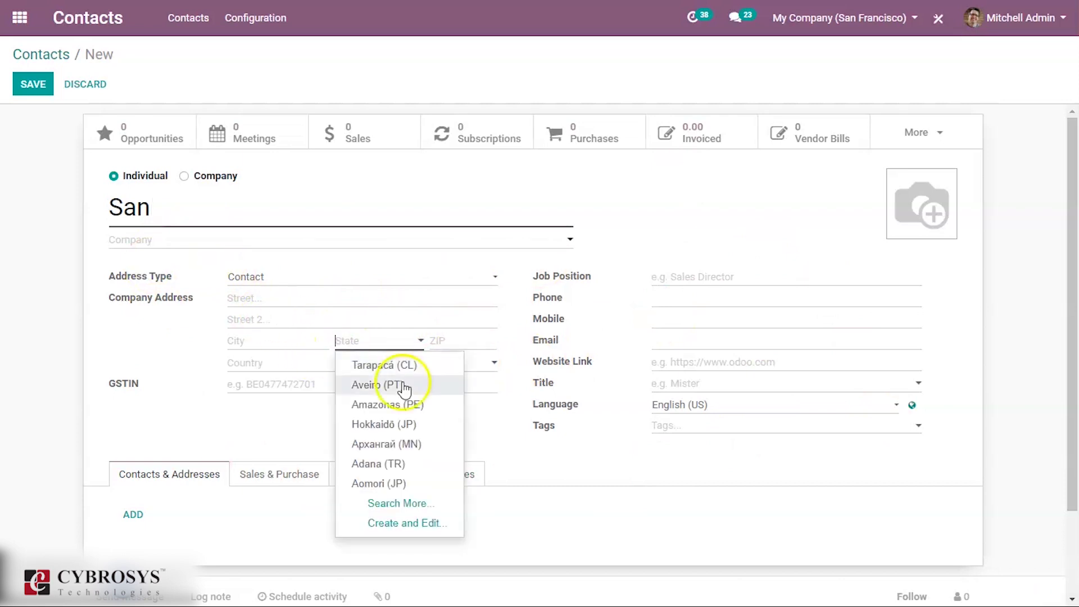
{"action": "left_click", "coordinate": [382, 384]}
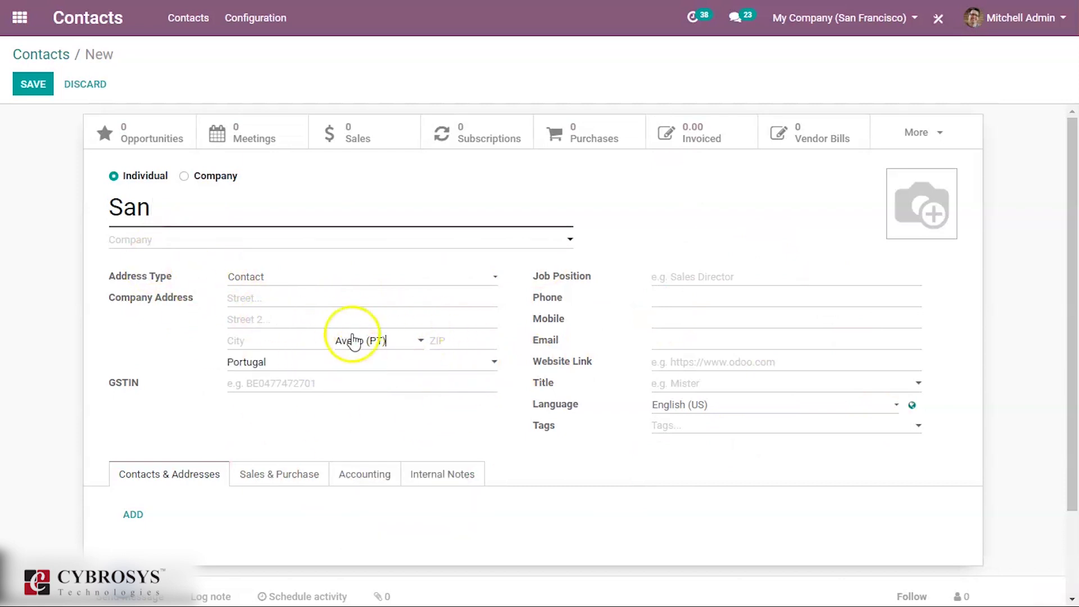
{"action": "left_click", "coordinate": [45, 89]}
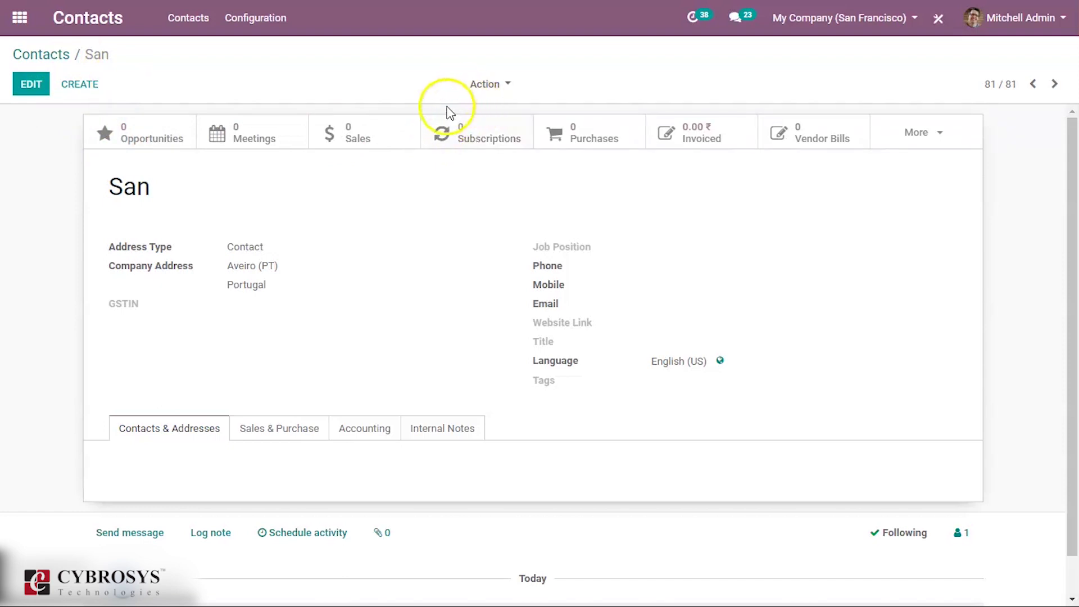
- Grant the contact portal access, entering their e-mail address and ticking In Portal
{"action": "left_click", "coordinate": [487, 88]}
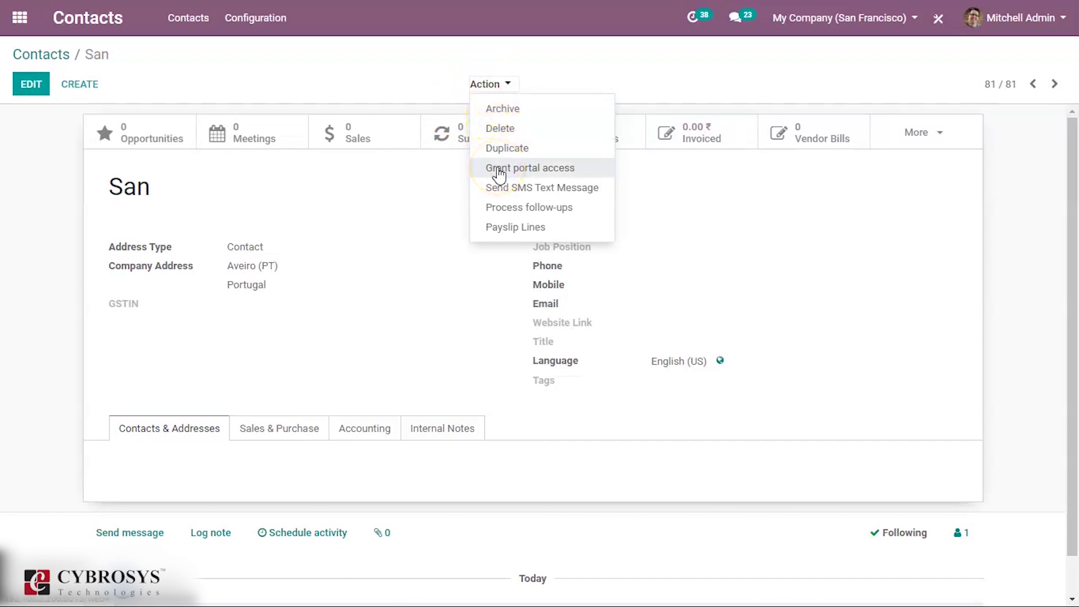
{"action": "left_click", "coordinate": [499, 175]}
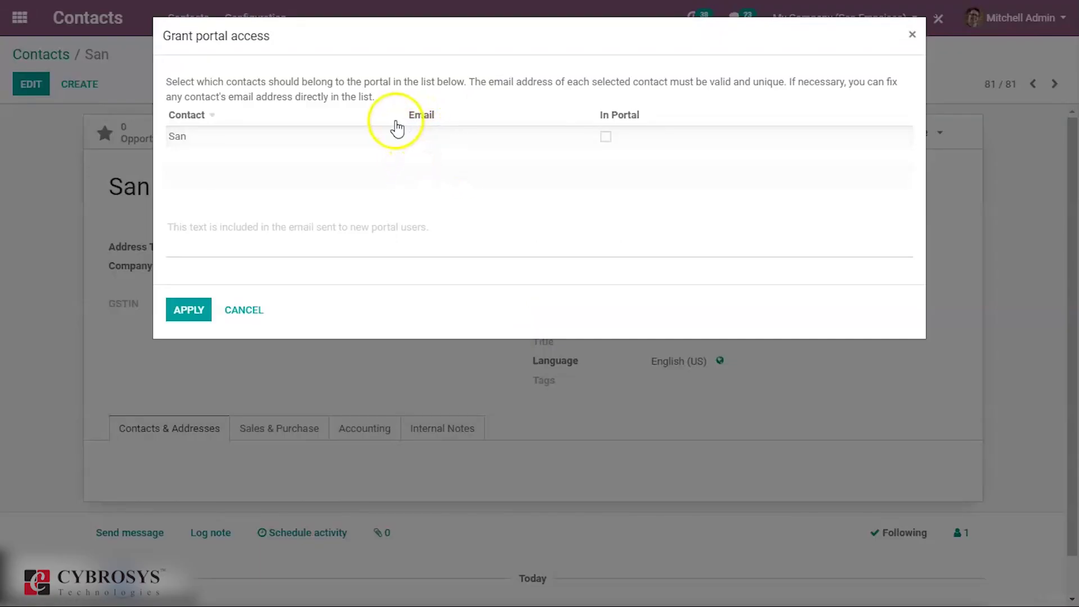
{"action": "left_click", "coordinate": [376, 140]}
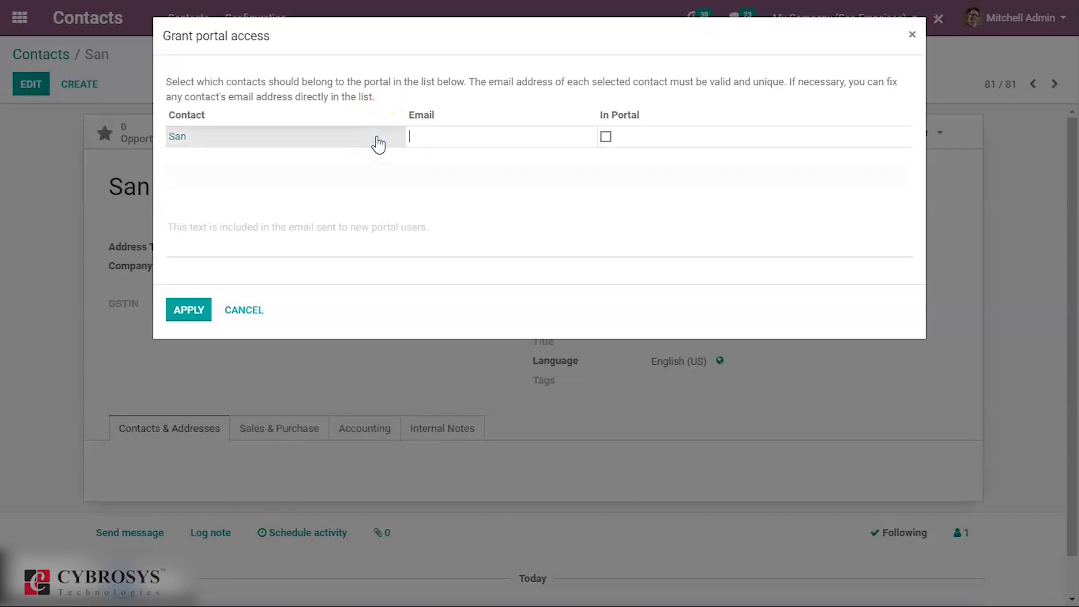
{"action": "left_click", "coordinate": [606, 137]}
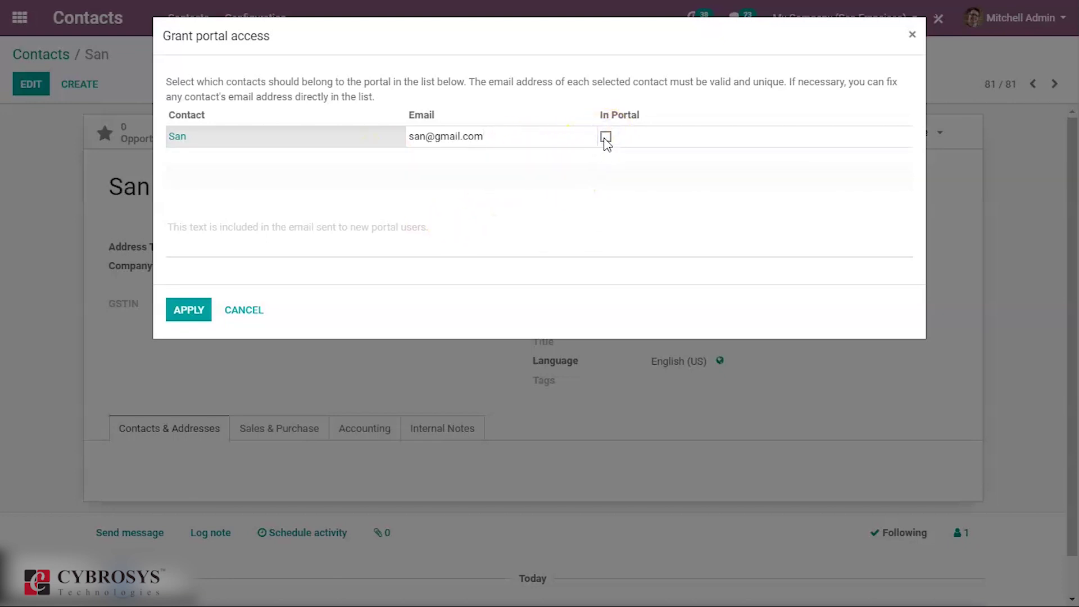
{"action": "left_click", "coordinate": [605, 137]}
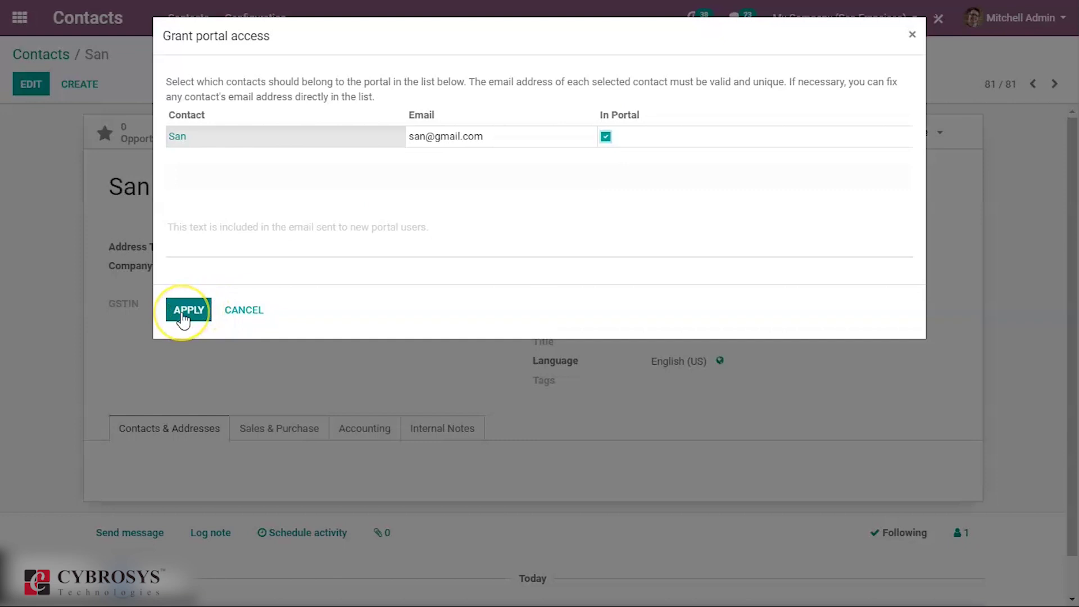
{"action": "left_click", "coordinate": [182, 316]}
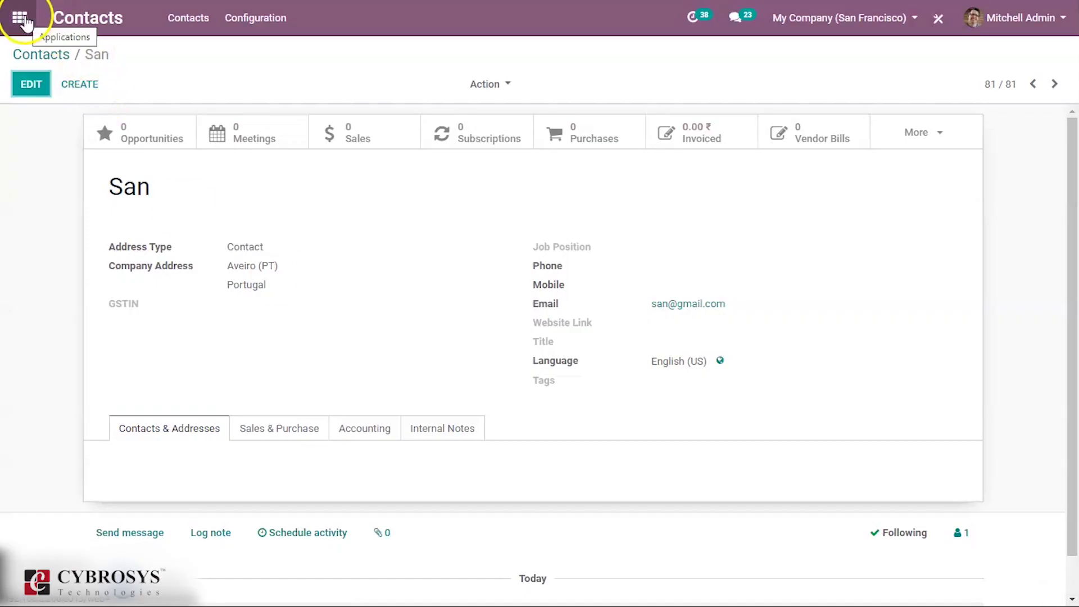
- Open the new portal user from Settings > Users & Companies > Users with the Internal Users filter removed
{"action": "left_click", "coordinate": [22, 19]}
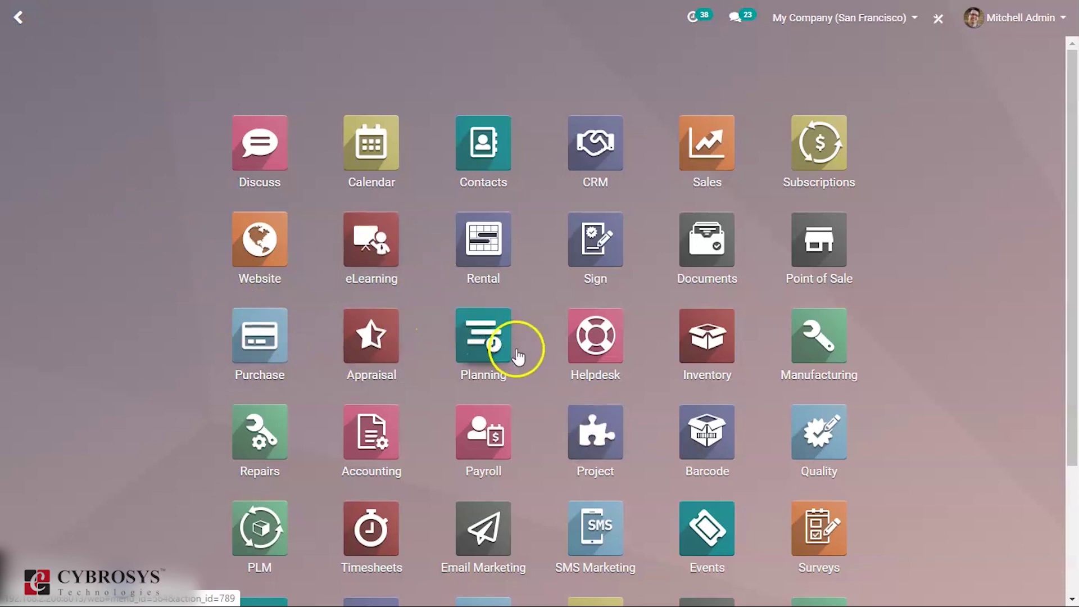
{"action": "scroll", "coordinate": [514, 357], "scroll_direction": "down", "scroll_amount": 3}
{"action": "left_click", "coordinate": [715, 562]}
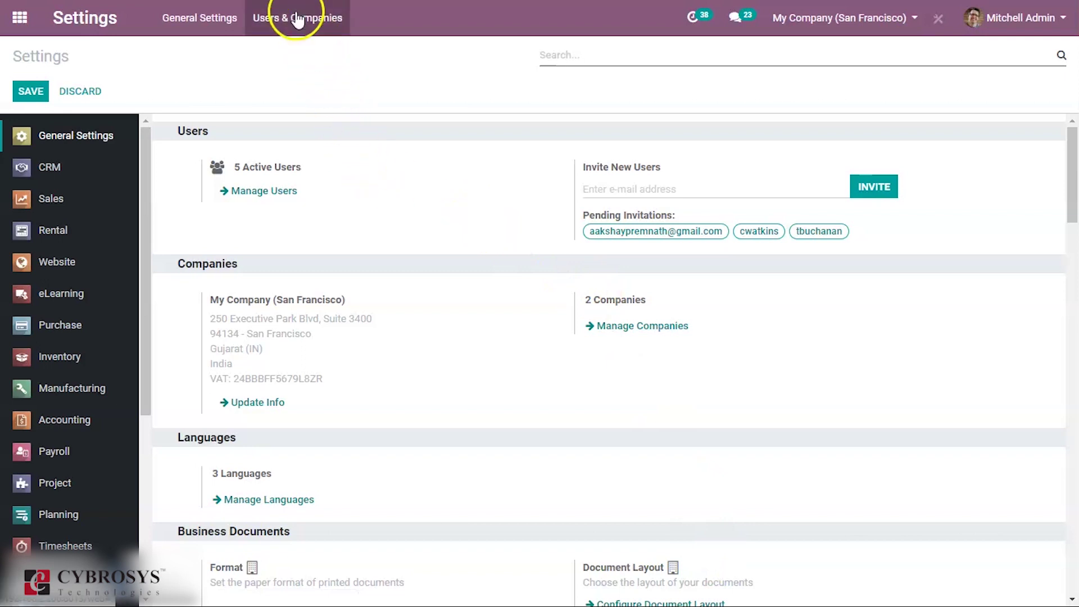
{"action": "left_click", "coordinate": [298, 19]}
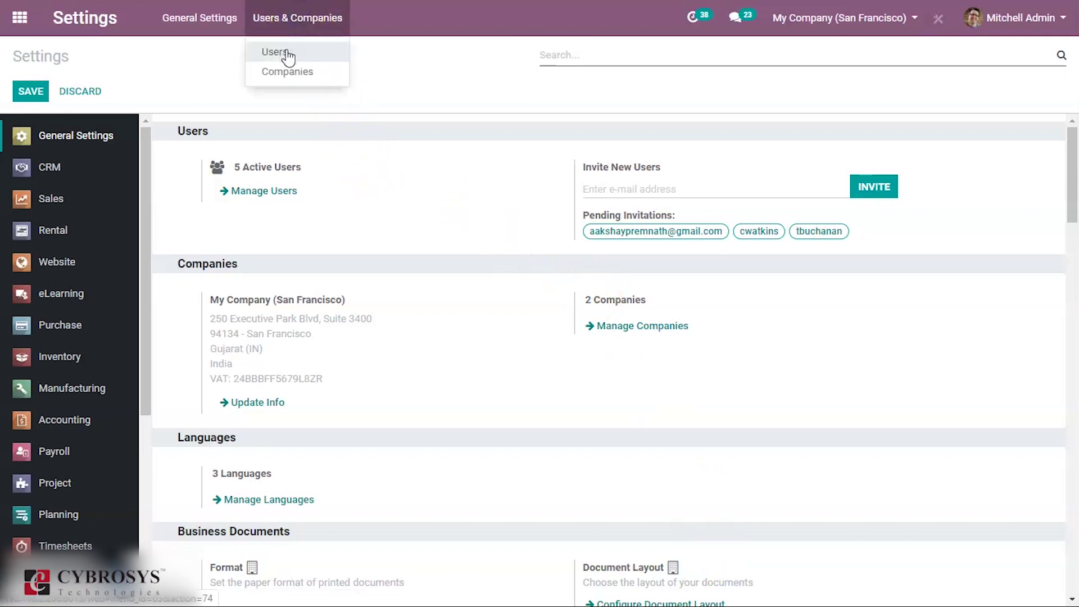
{"action": "left_click", "coordinate": [287, 54]}
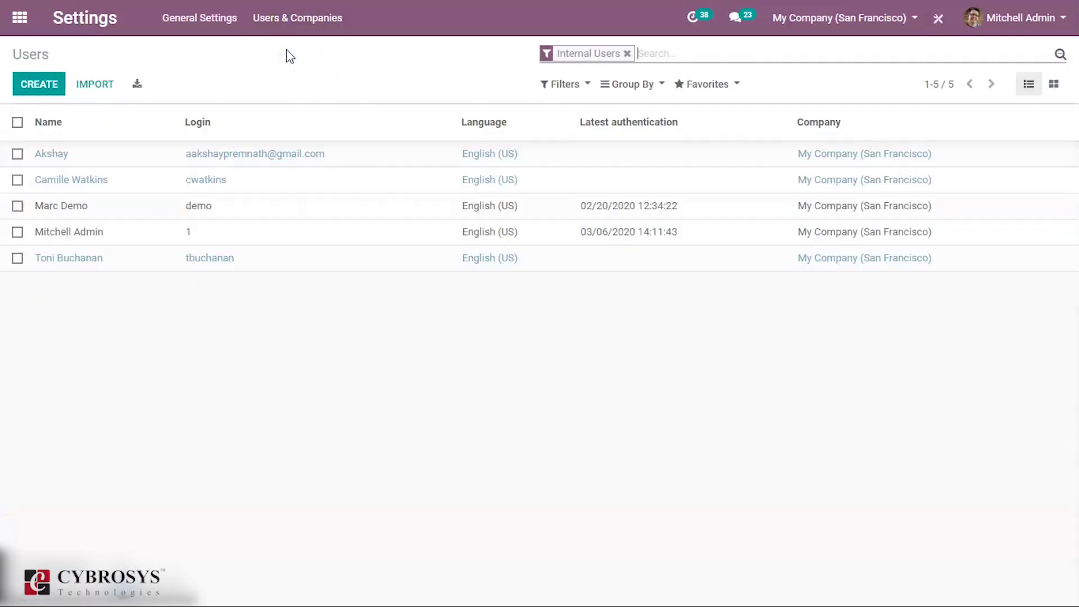
{"action": "left_click", "coordinate": [627, 53]}
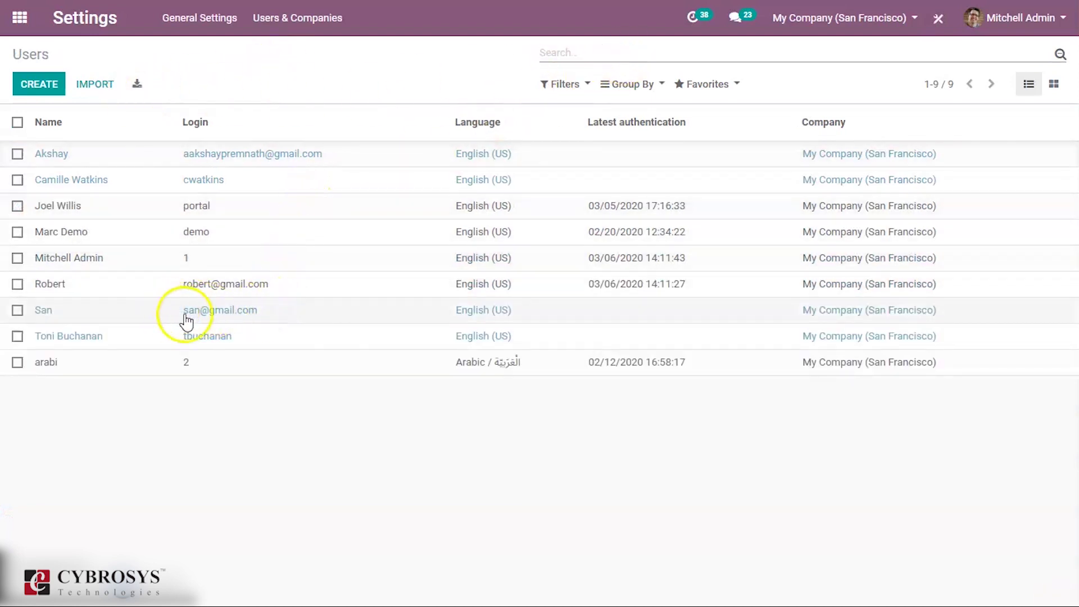
{"action": "left_click", "coordinate": [279, 312]}
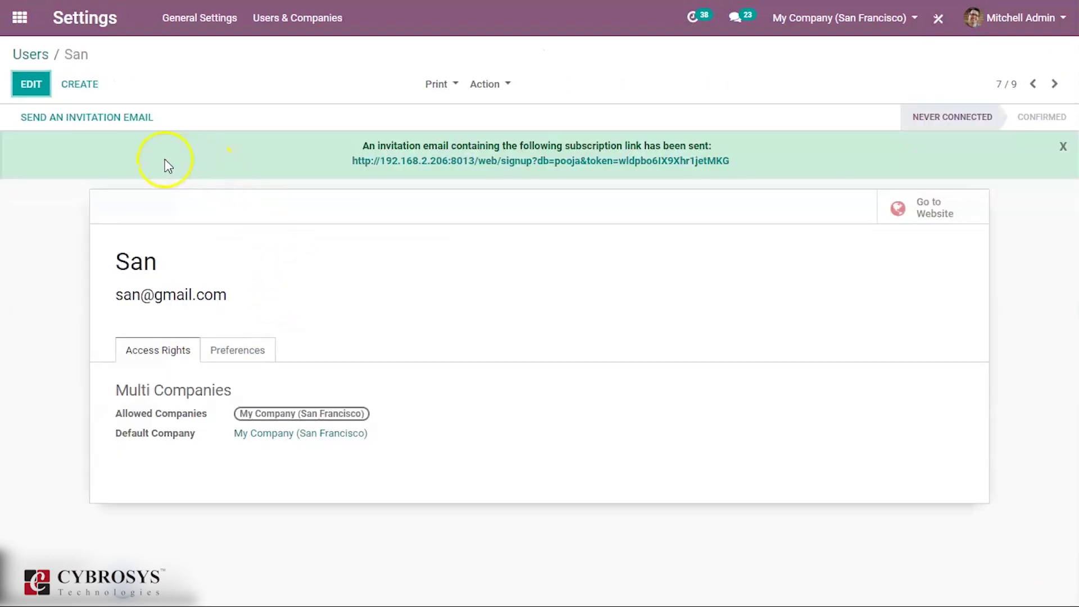
- Set a new password for the portal user through Action > Change Password
{"action": "left_click", "coordinate": [488, 84]}
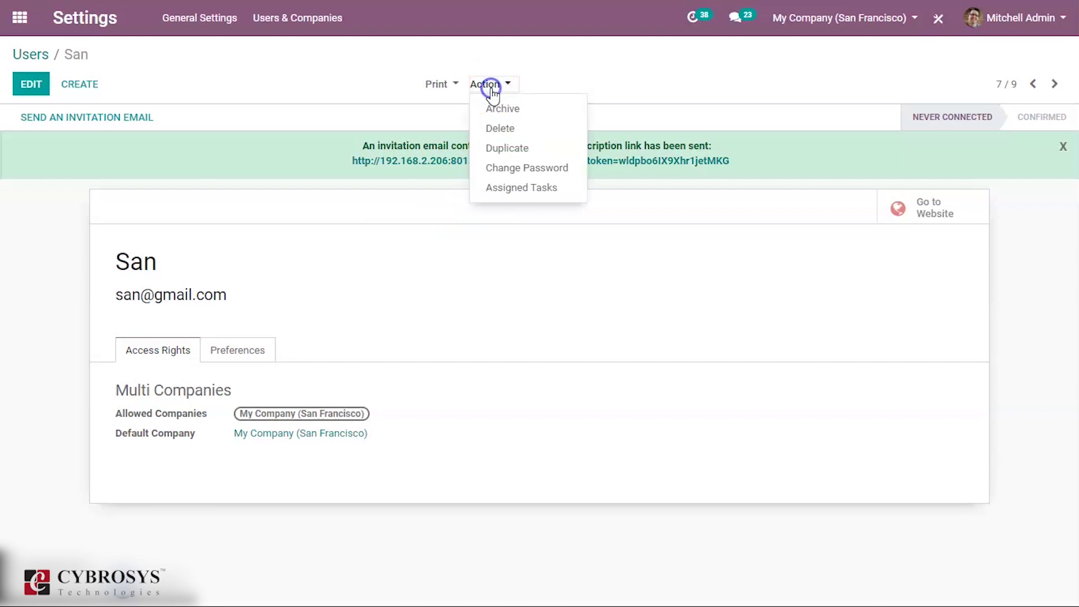
{"action": "left_click", "coordinate": [510, 168]}
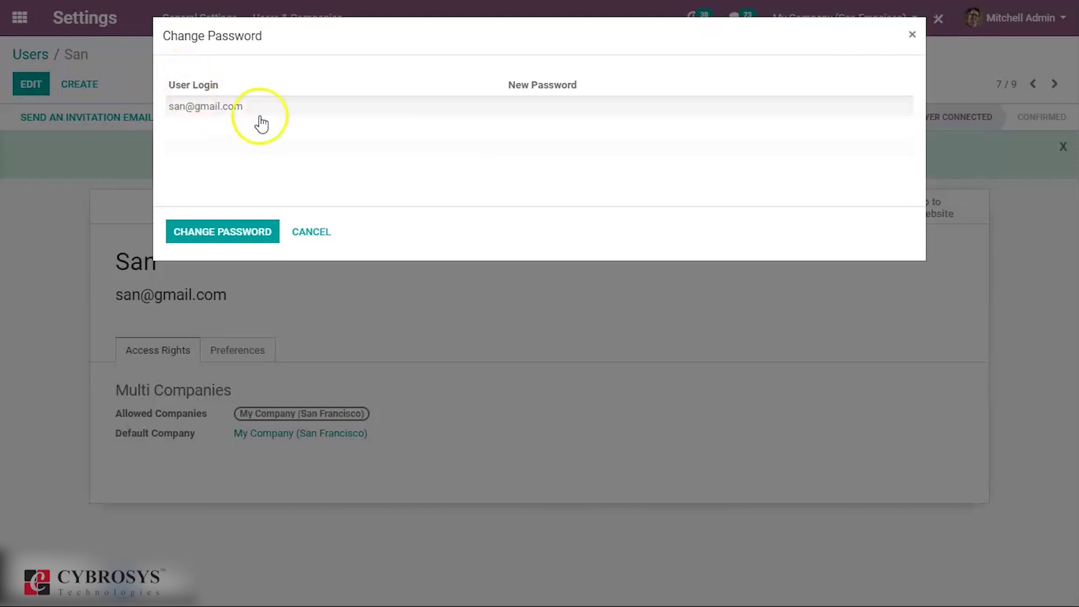
{"action": "left_click", "coordinate": [526, 107]}
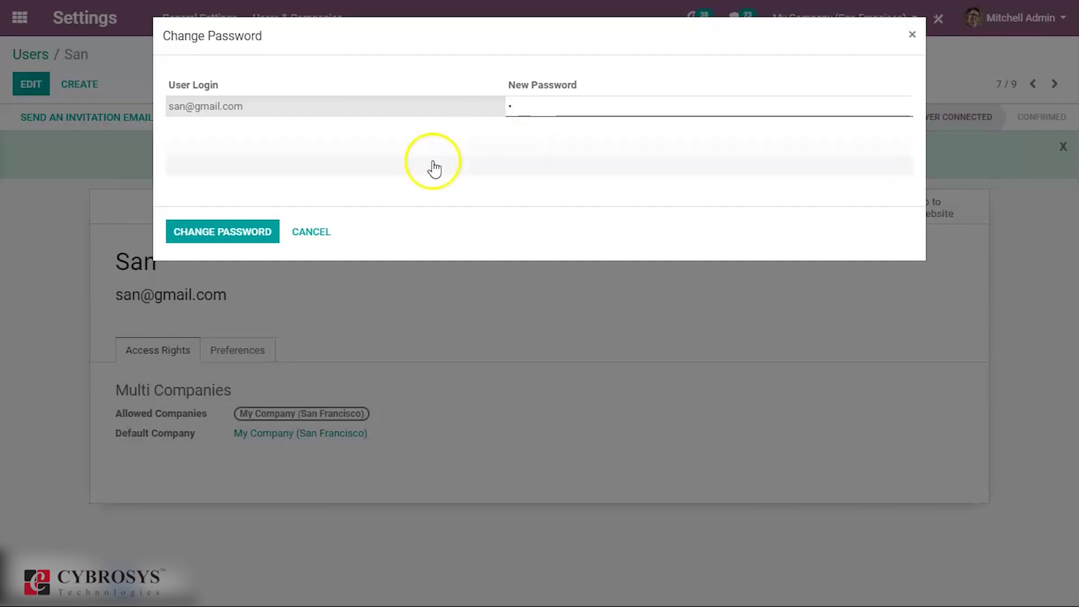
{"action": "left_click", "coordinate": [244, 232]}
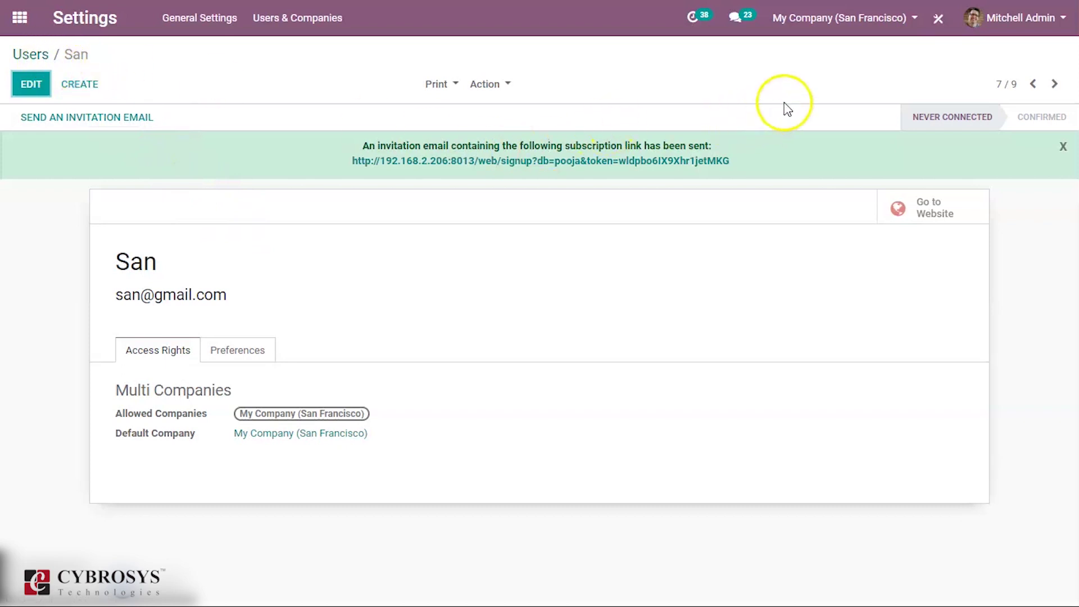
- Log out of the administrator account and sign in with the portal user's e-mail and password
{"action": "left_click", "coordinate": [1046, 22]}
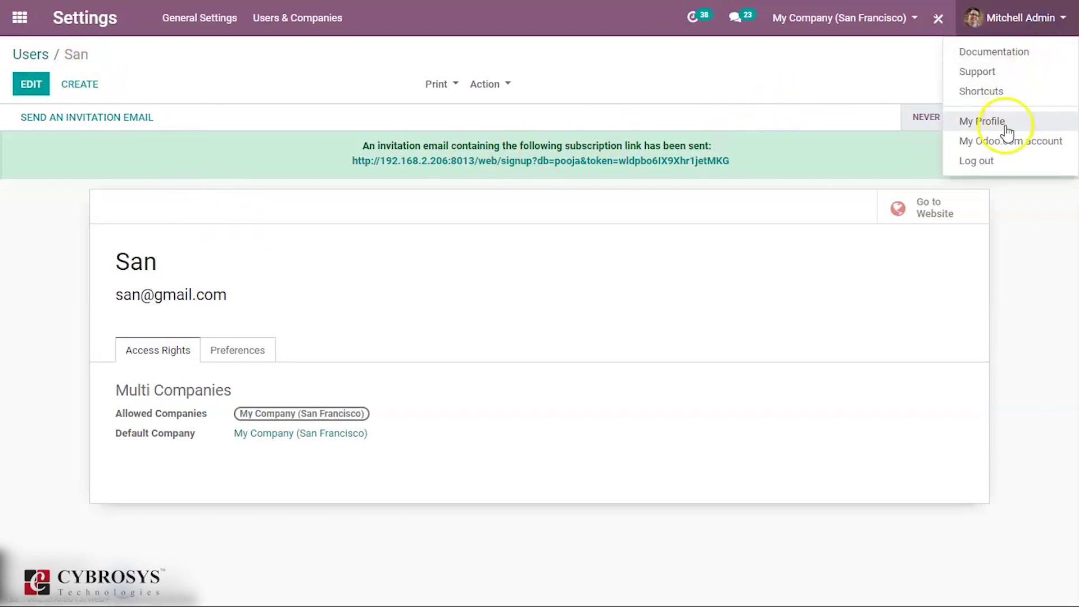
{"action": "left_click", "coordinate": [995, 162]}
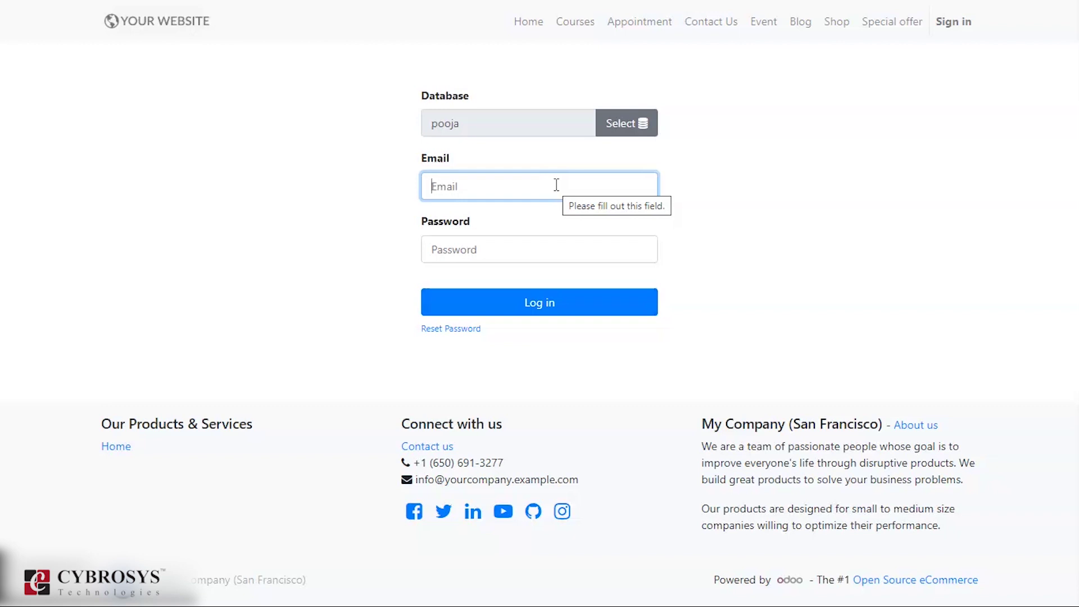
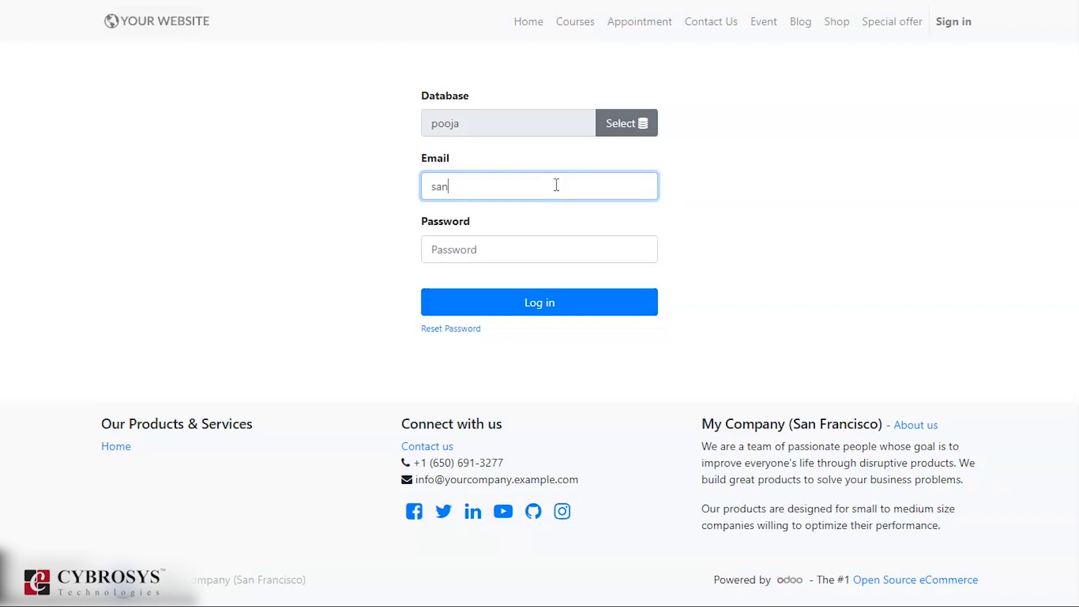
{"action": "left_click", "coordinate": [539, 253]}
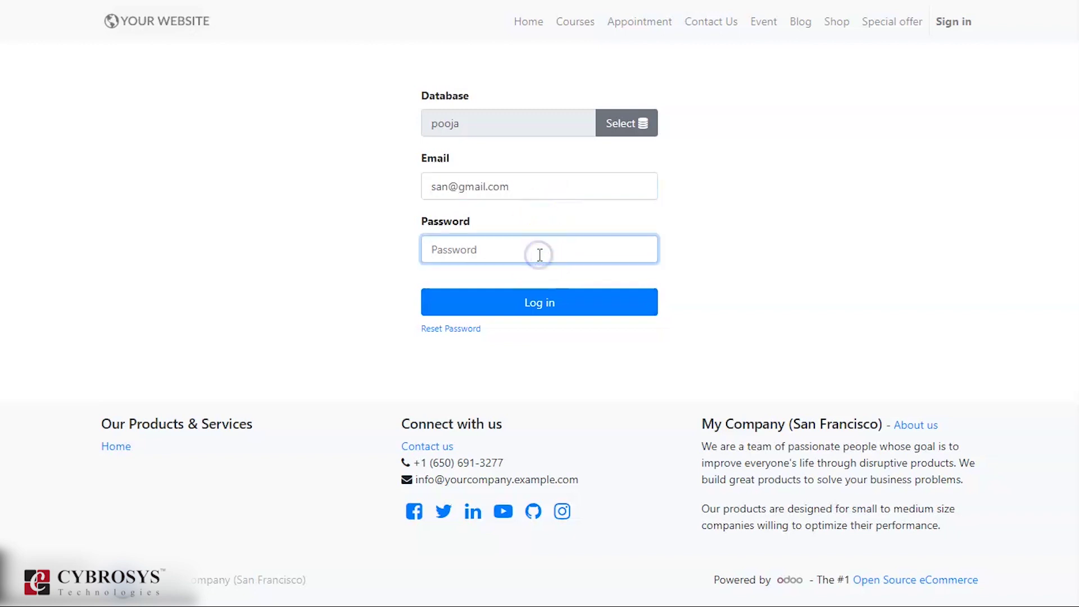
{"action": "type", "text": "1"}
{"action": "key", "text": "Return"}
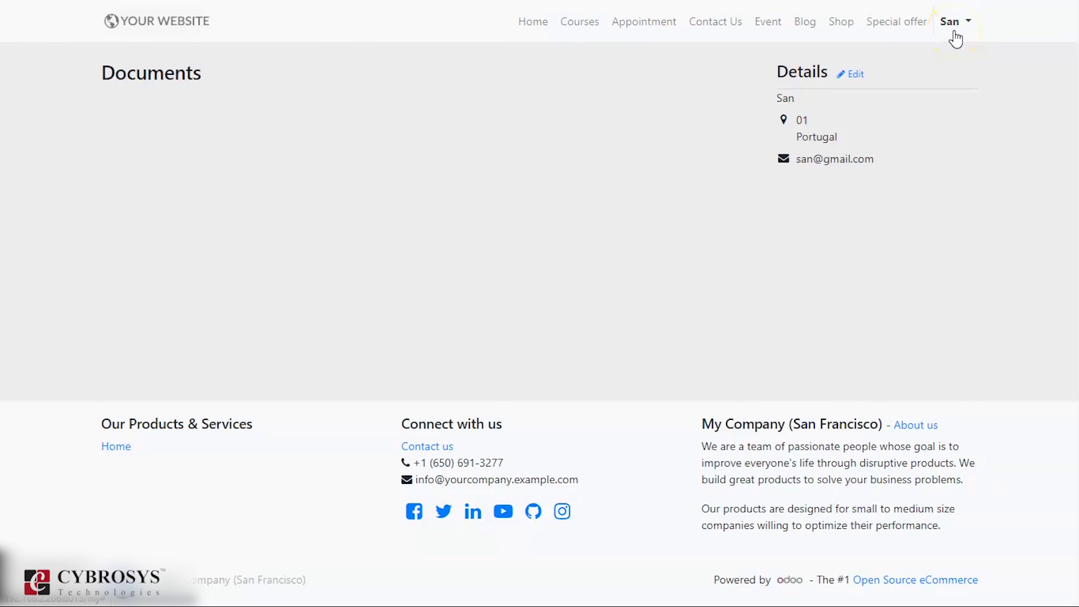
- Visit the Home, Courses, Appointment, Contact Us, Event and Blog pages, ending on Shop
{"action": "left_click", "coordinate": [536, 24]}
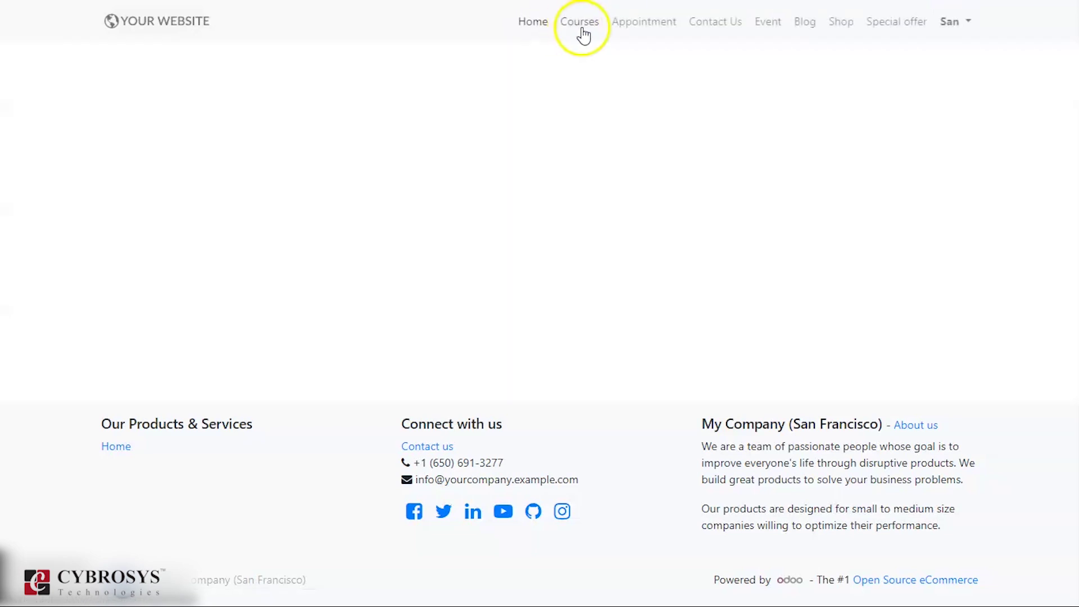
{"action": "left_click", "coordinate": [585, 35]}
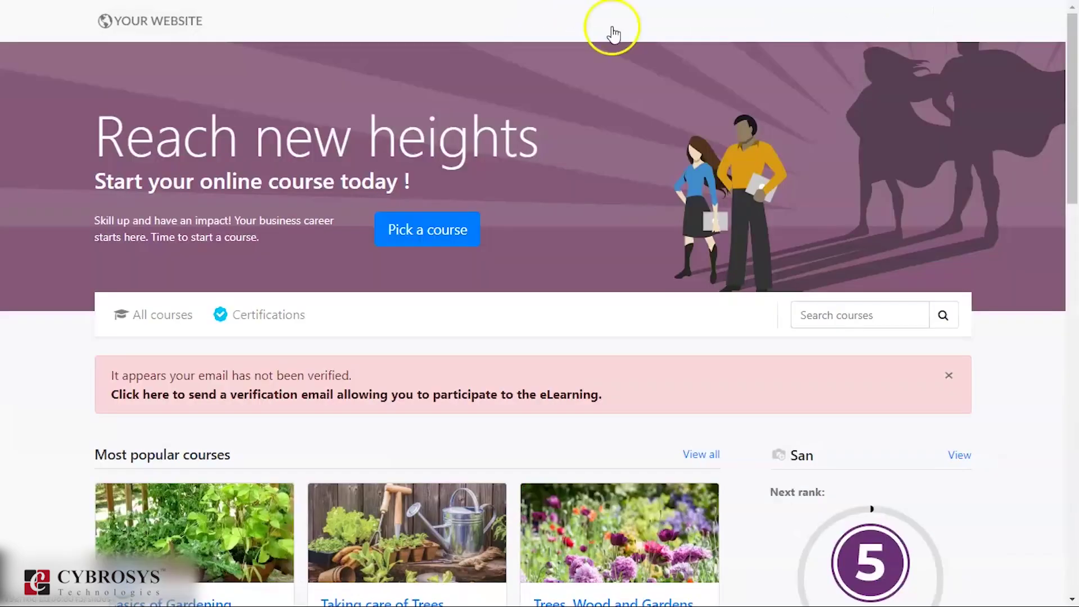
{"action": "left_click", "coordinate": [640, 29]}
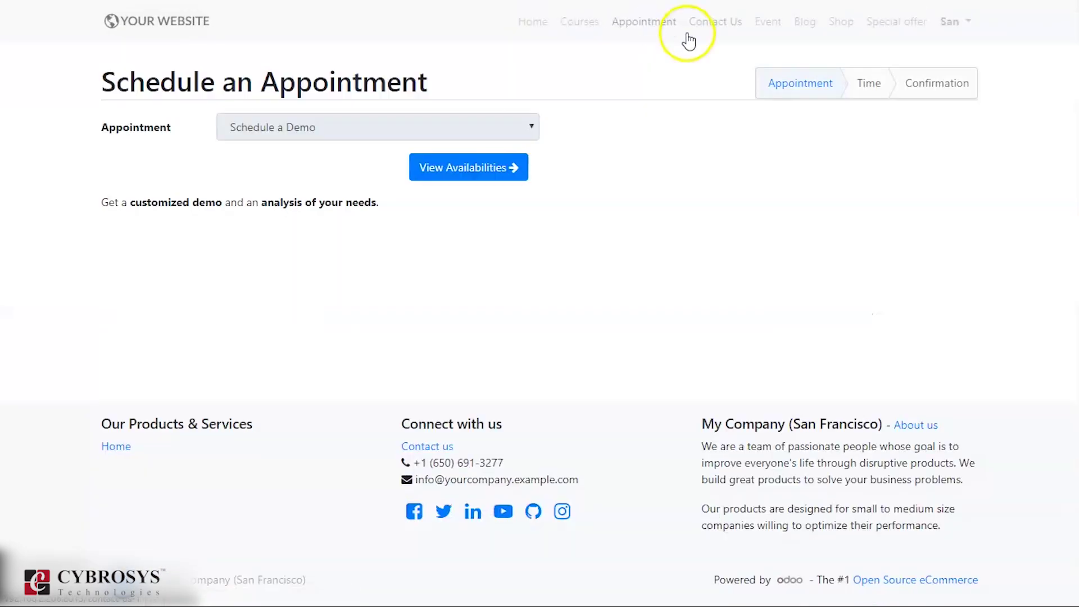
{"action": "left_click", "coordinate": [697, 29]}
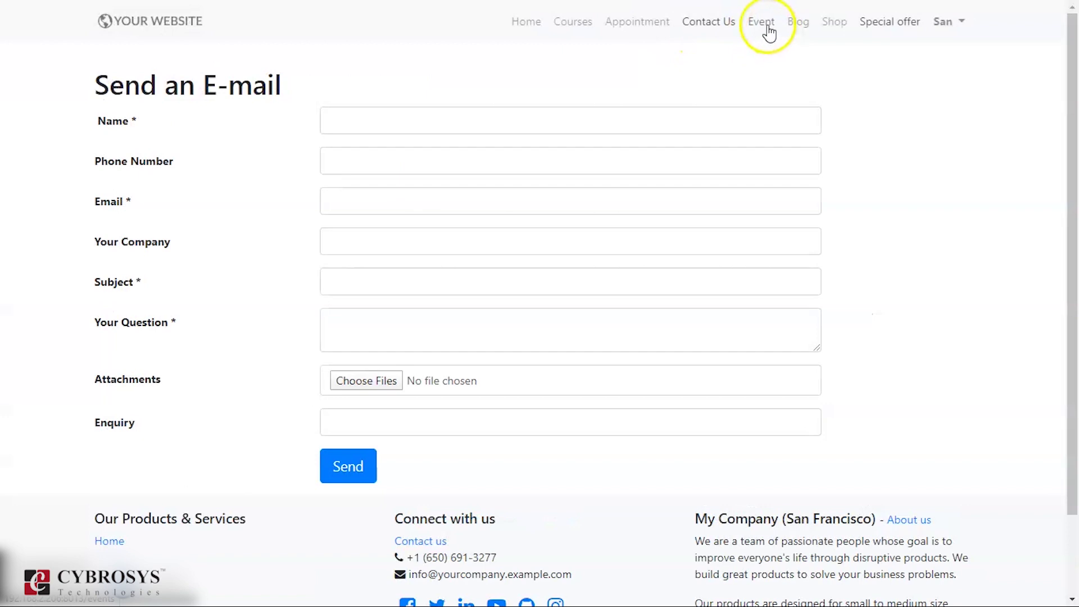
{"action": "left_click", "coordinate": [763, 26]}
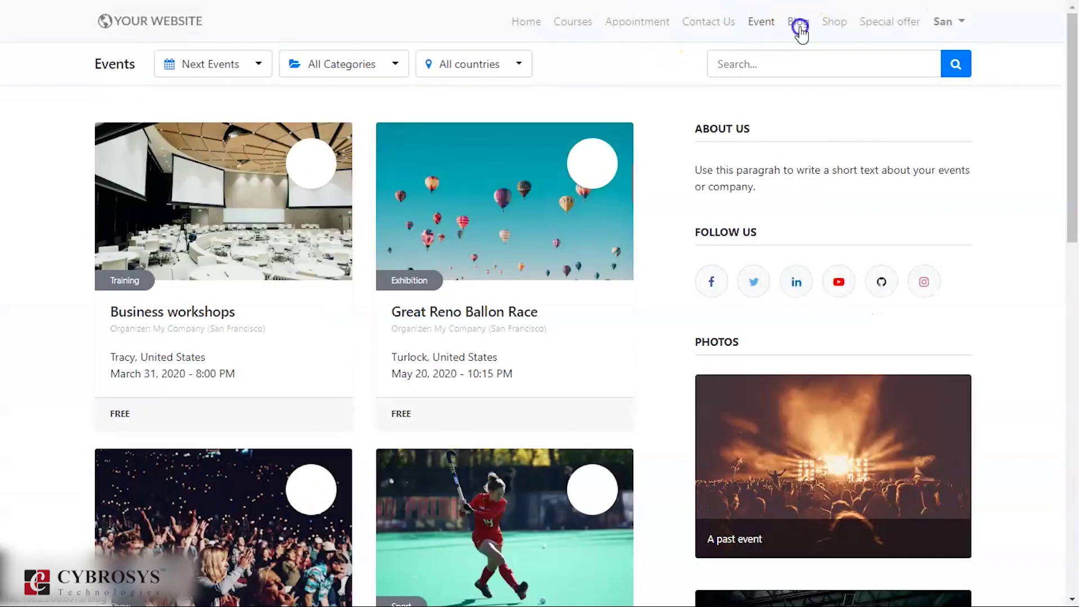
{"action": "left_click", "coordinate": [798, 29]}
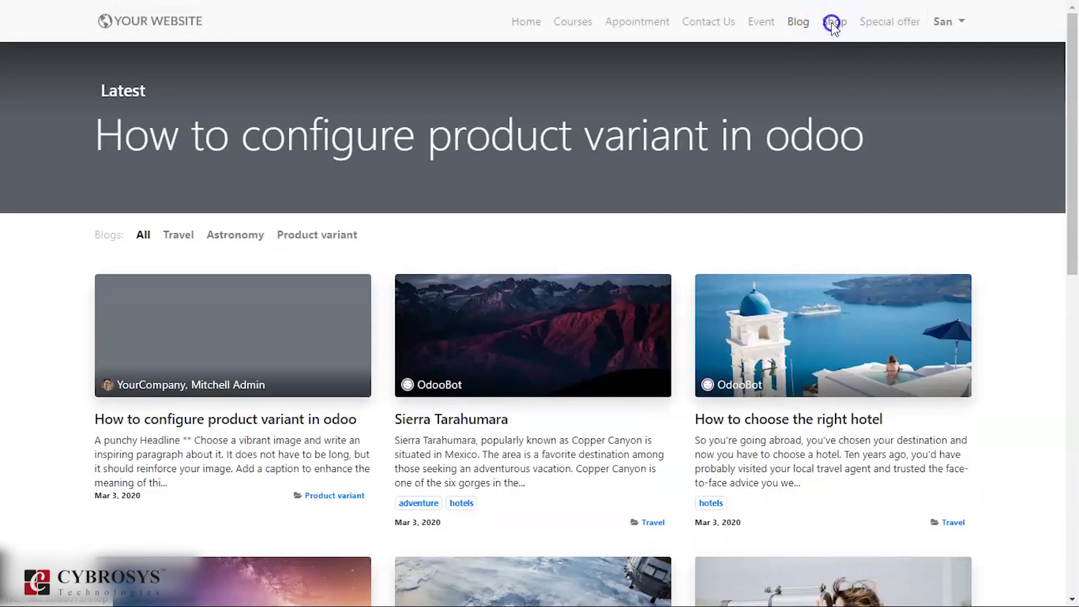
{"action": "left_click", "coordinate": [833, 25]}
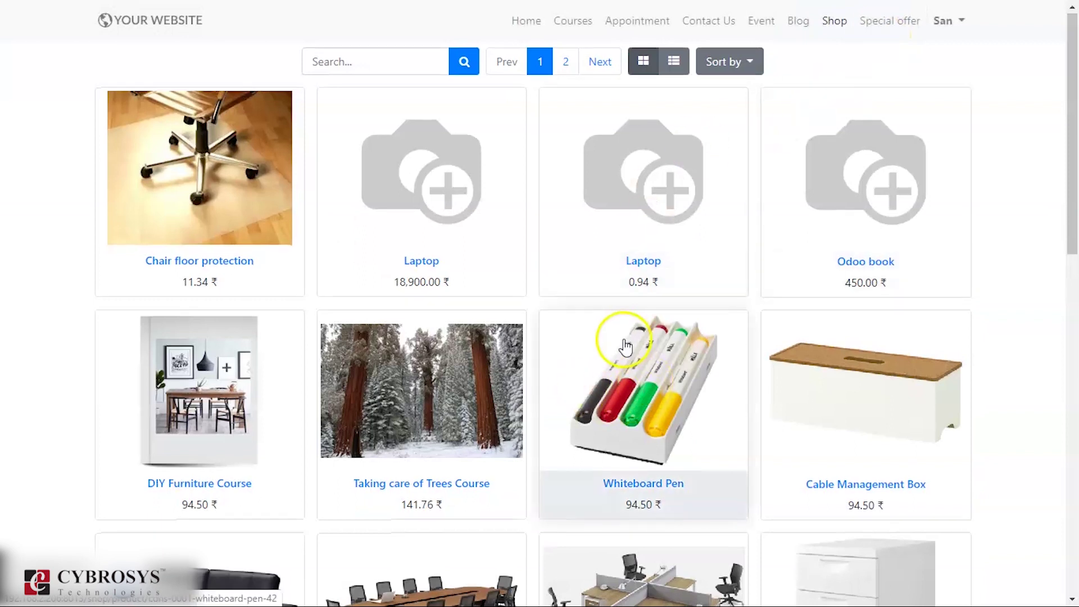
- Add one Whiteboard Pen (94.50 ₹) from the shop grid to the cart
{"action": "scroll", "coordinate": [618, 337], "scroll_direction": "down", "scroll_amount": 5}
{"action": "scroll", "coordinate": [607, 337], "scroll_direction": "up", "scroll_amount": 5}
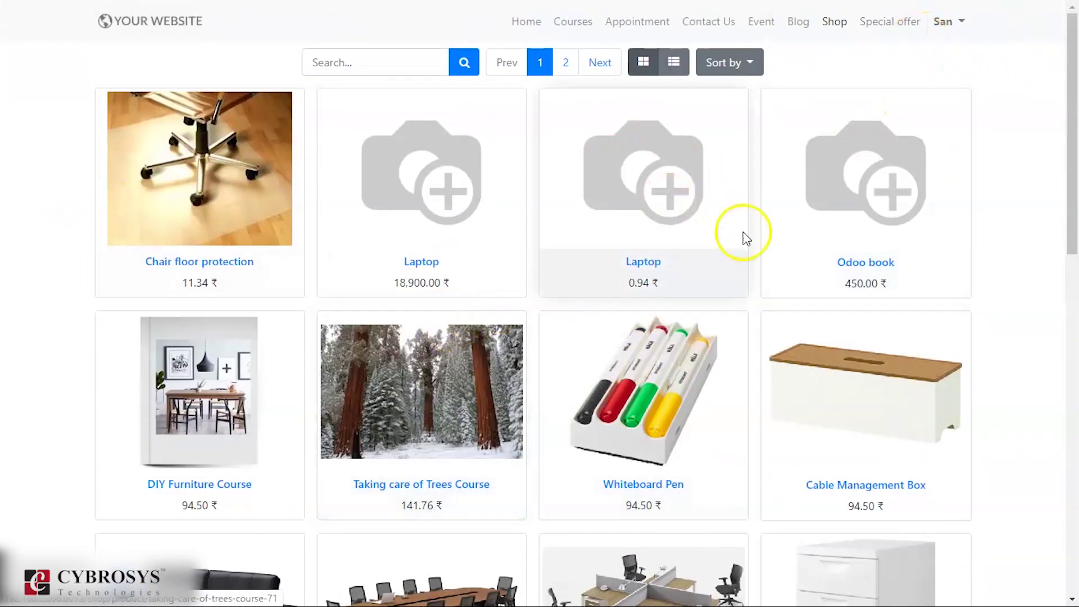
{"action": "left_click", "coordinate": [697, 363]}
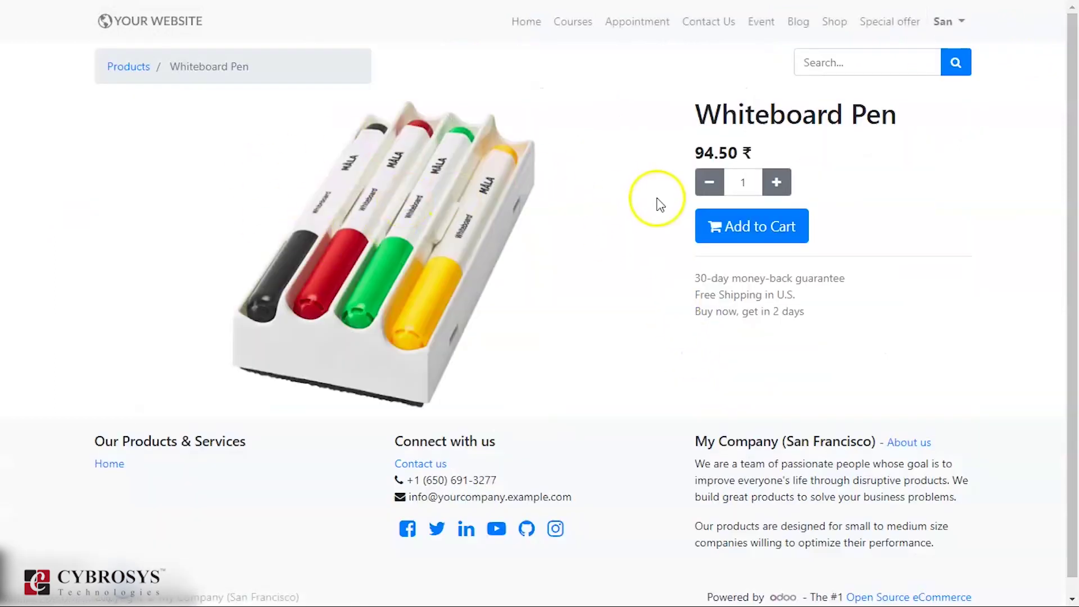
{"action": "left_click", "coordinate": [742, 228]}
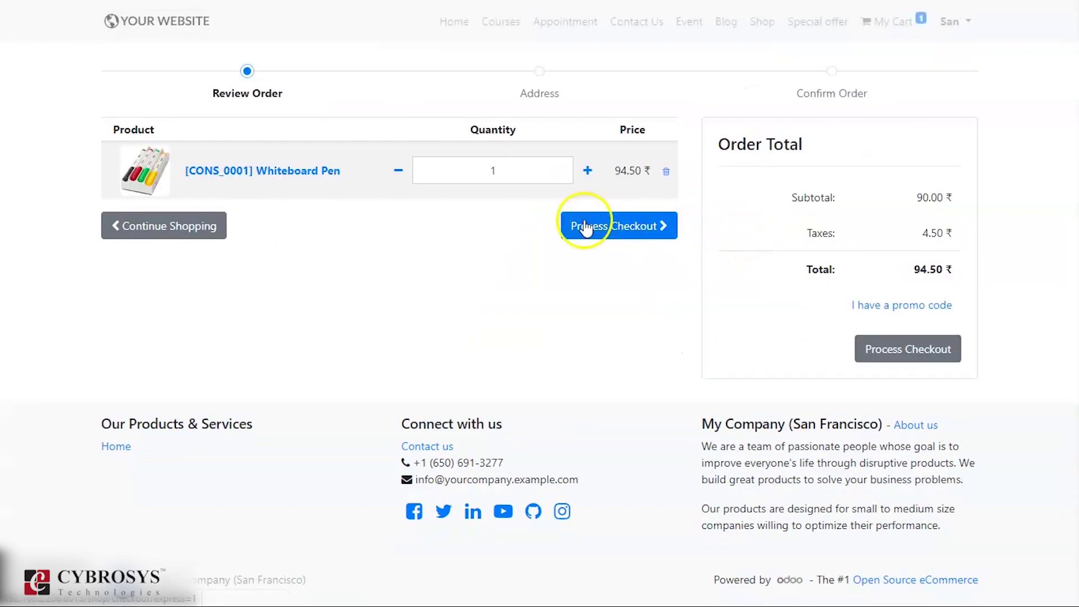
- Proceed from order review to the address form and submit it, revealing the missing required fields
{"action": "left_click", "coordinate": [635, 224]}
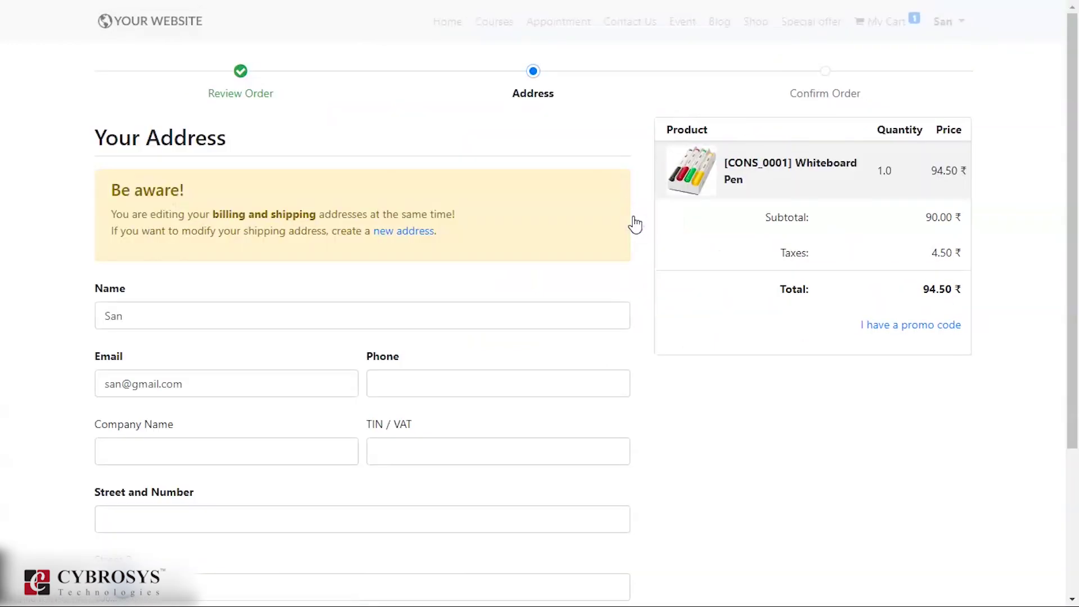
{"action": "scroll", "coordinate": [567, 308], "scroll_direction": "down", "scroll_amount": 3}
{"action": "scroll", "coordinate": [567, 309], "scroll_direction": "up", "scroll_amount": 3}
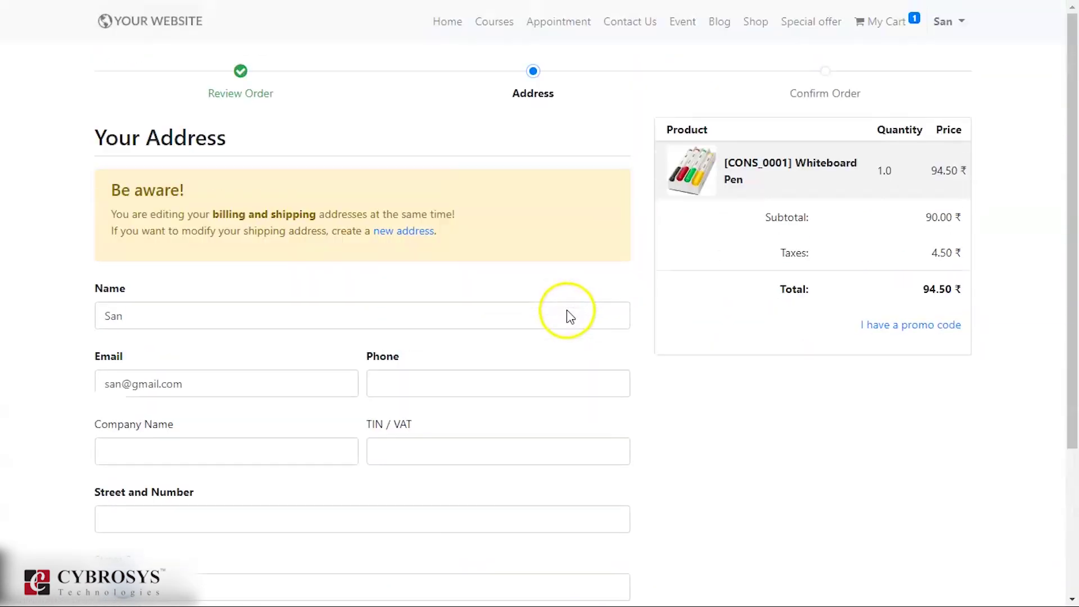
{"action": "scroll", "coordinate": [470, 242], "scroll_direction": "down", "scroll_amount": 4}
{"action": "scroll", "coordinate": [475, 246], "scroll_direction": "up", "scroll_amount": 4}
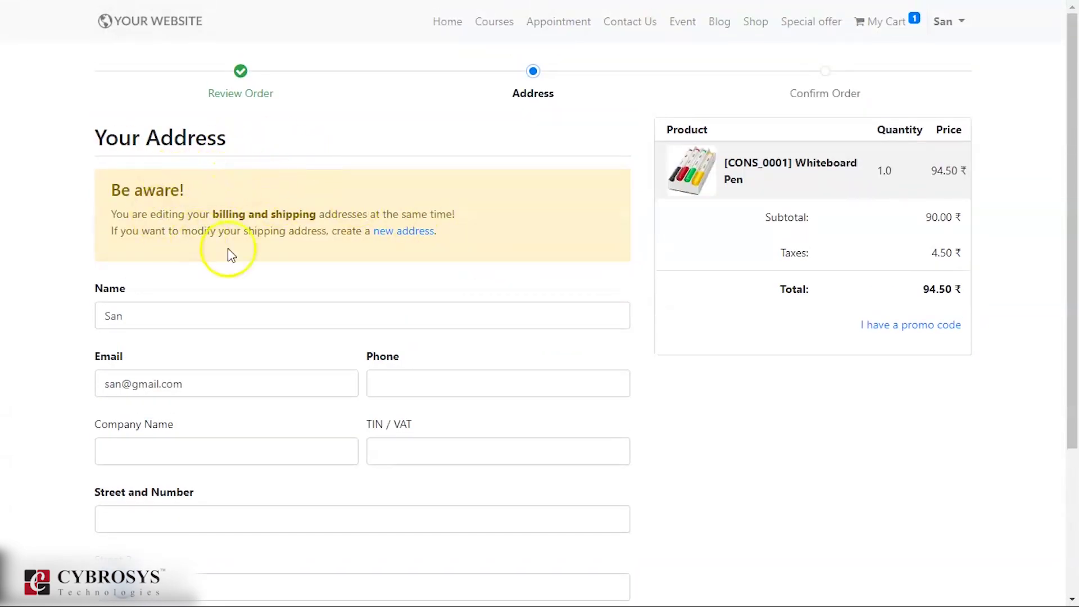
{"action": "scroll", "coordinate": [218, 296], "scroll_direction": "down", "scroll_amount": 2}
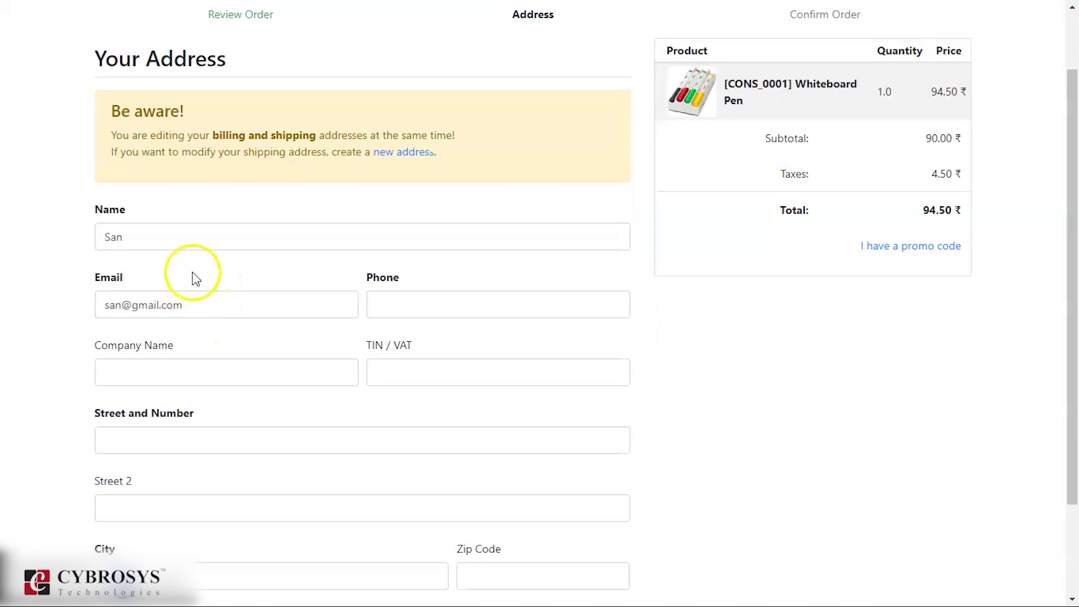
{"action": "scroll", "coordinate": [241, 337], "scroll_direction": "down", "scroll_amount": 2}
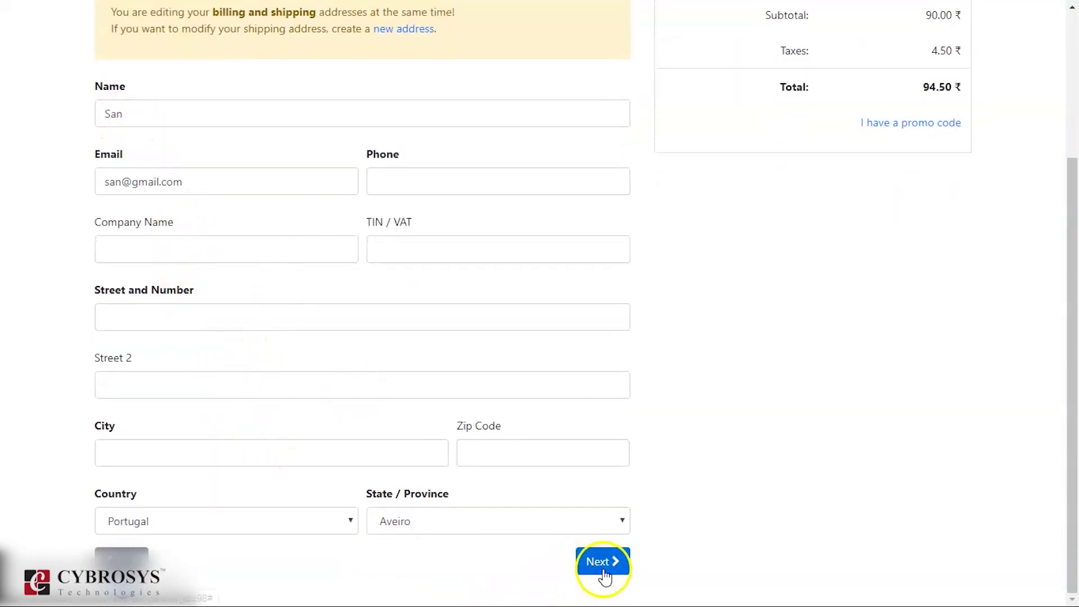
{"action": "left_click", "coordinate": [604, 571]}
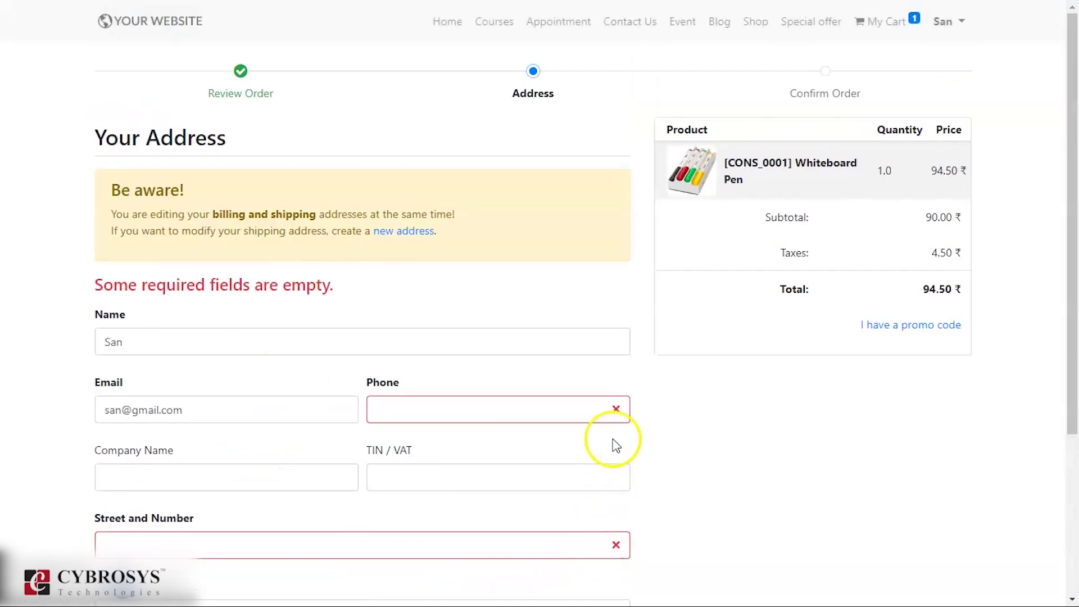
- Fill in the required phone number, street and number, and city fields, then submit the address again
{"action": "left_click", "coordinate": [605, 416]}
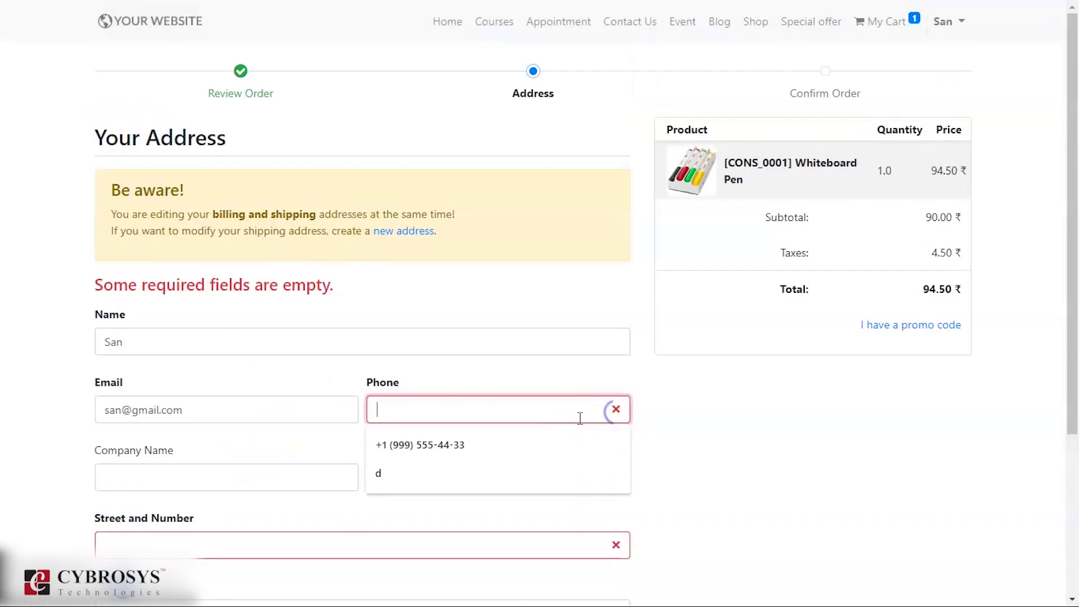
{"action": "left_click", "coordinate": [227, 341]}
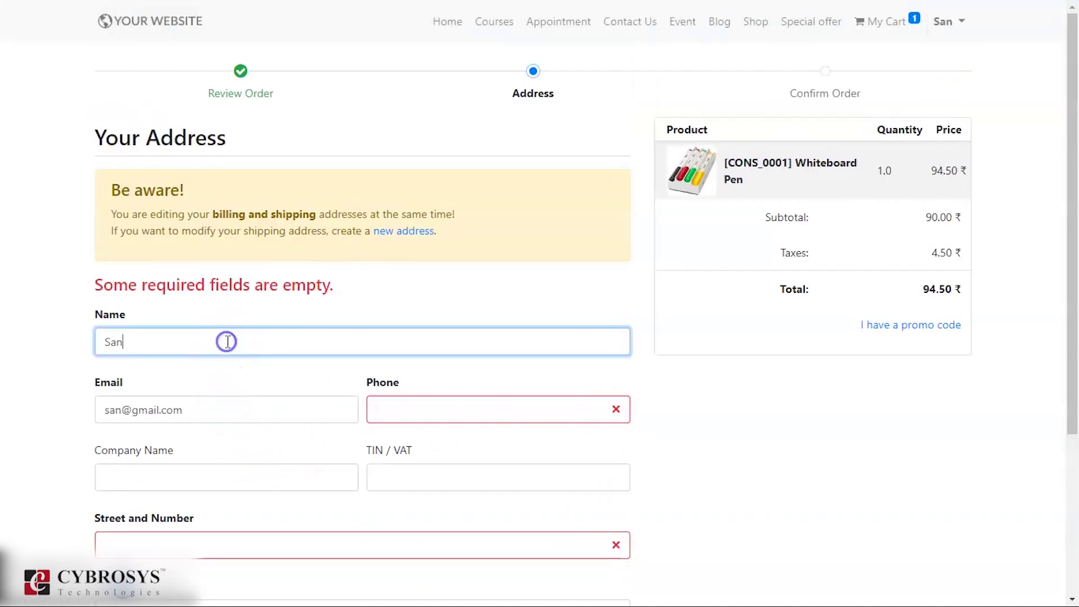
{"action": "left_click", "coordinate": [477, 410]}
{"action": "type", "text": "65"}
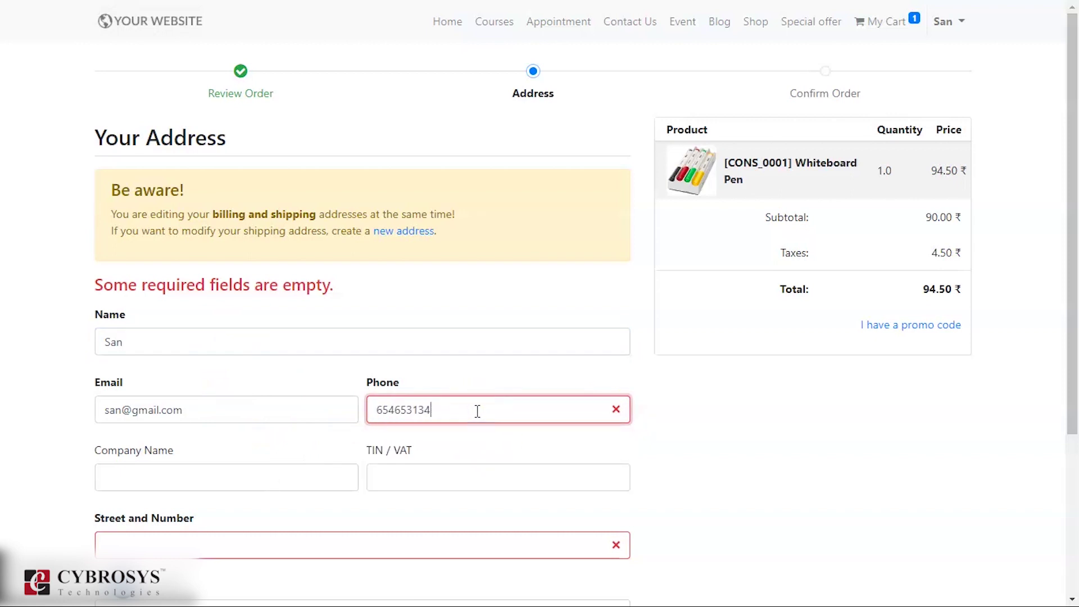
{"action": "type", "text": "4653134"}
{"action": "left_click", "coordinate": [249, 544]}
{"action": "type", "text": "edrftgyhuj"}
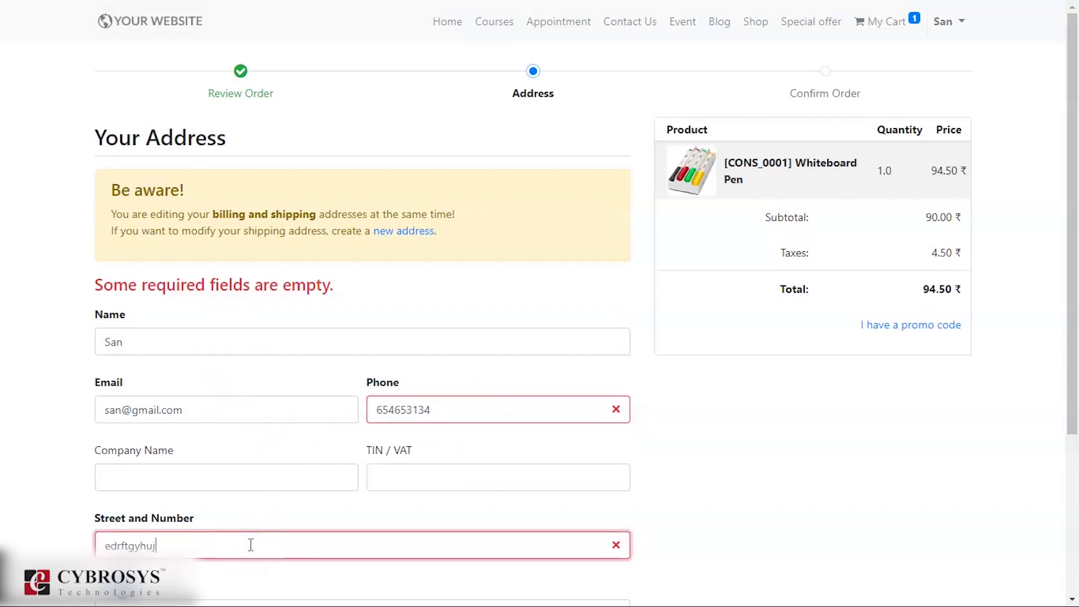
{"action": "scroll", "coordinate": [251, 548], "scroll_direction": "down", "scroll_amount": 4}
{"action": "left_click", "coordinate": [284, 464]}
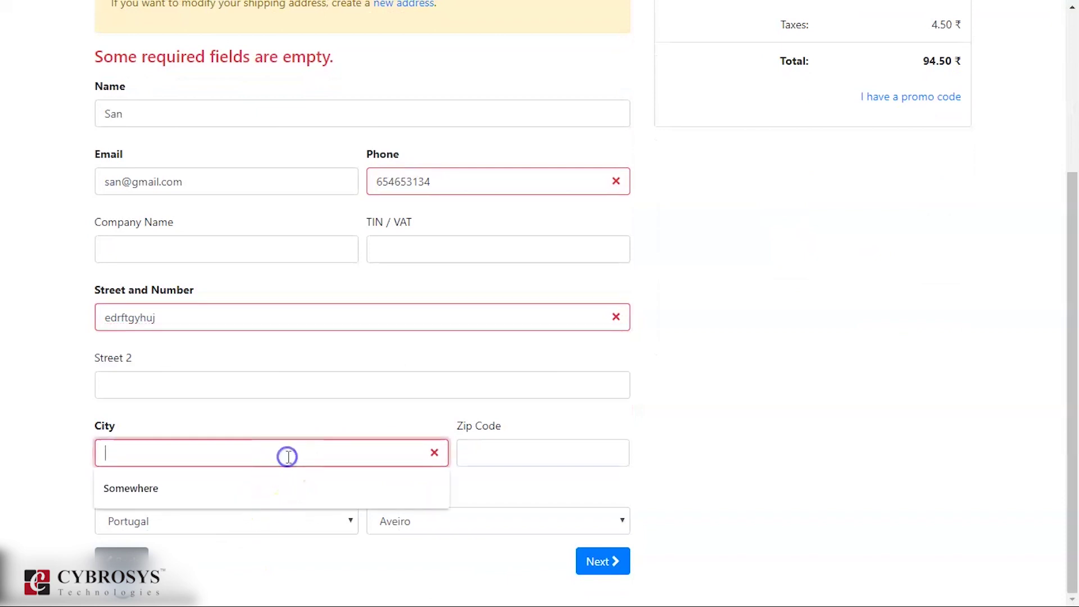
{"action": "left_click", "coordinate": [240, 456]}
{"action": "type", "text": "jb"}
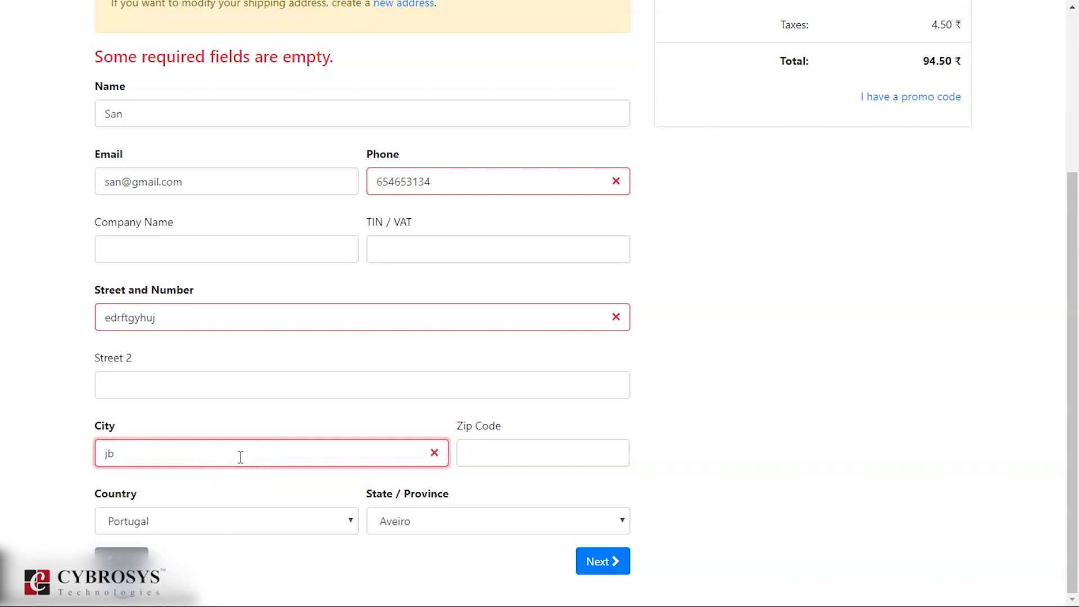
{"action": "left_click", "coordinate": [612, 562]}
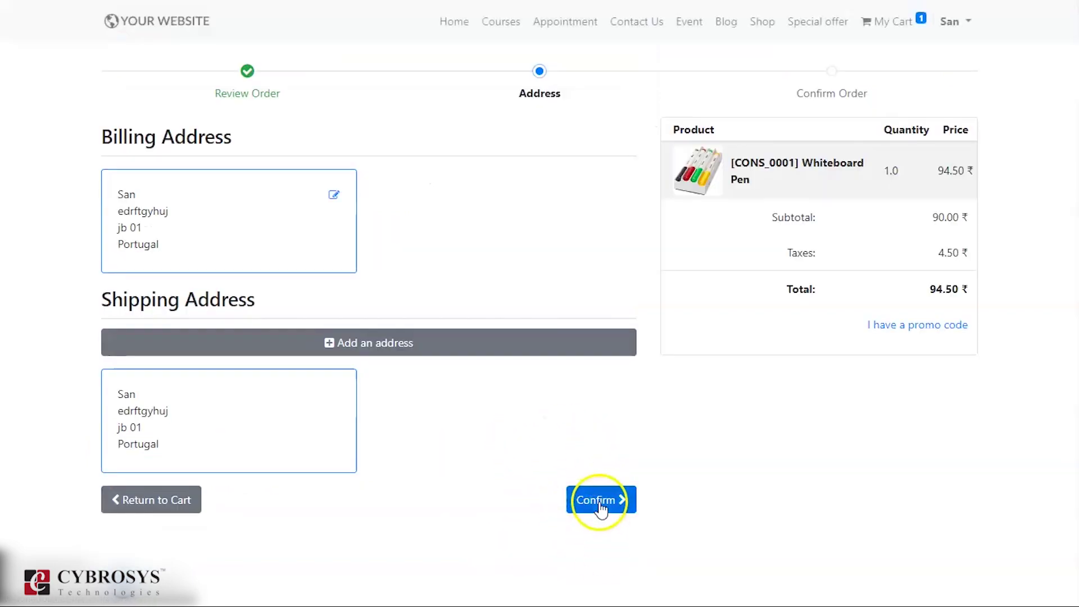
- Confirm the billing and shipping address and point to the cash on delivery payment option
{"action": "left_click", "coordinate": [600, 507]}
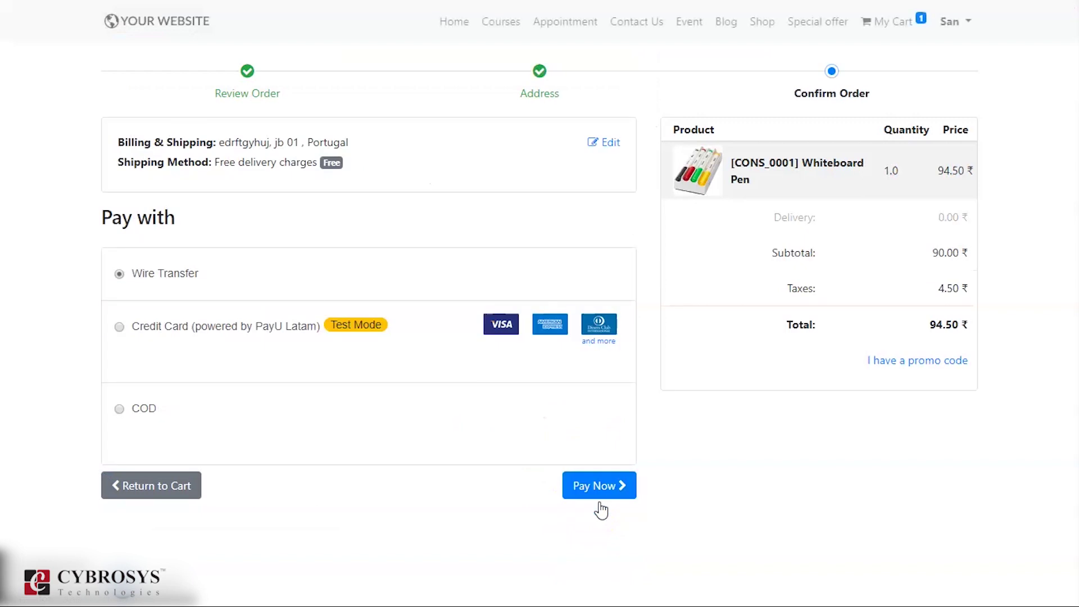
{"action": "left_click", "coordinate": [413, 419]}
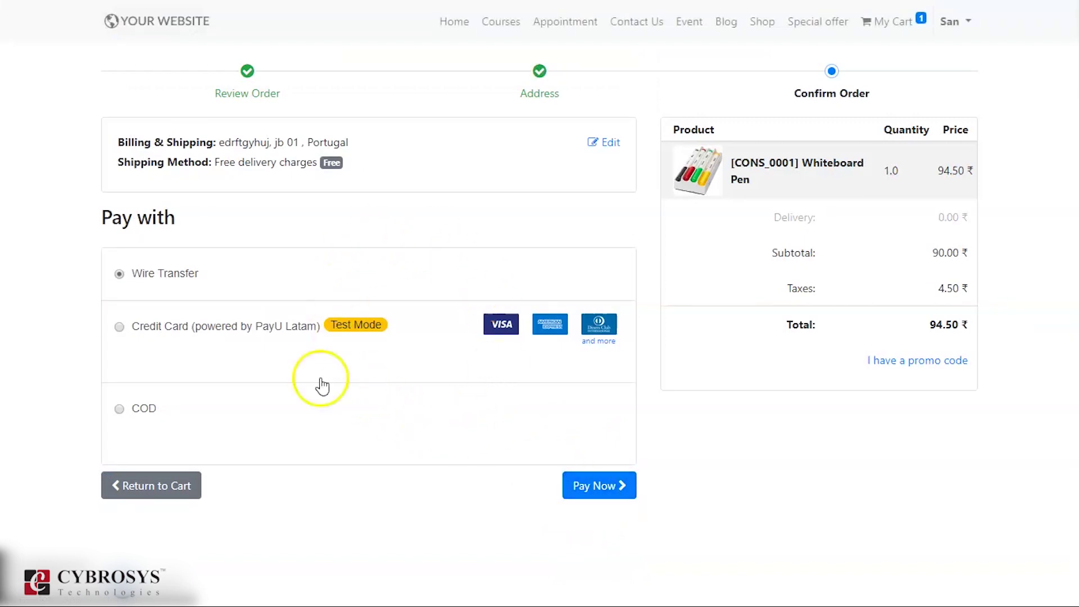